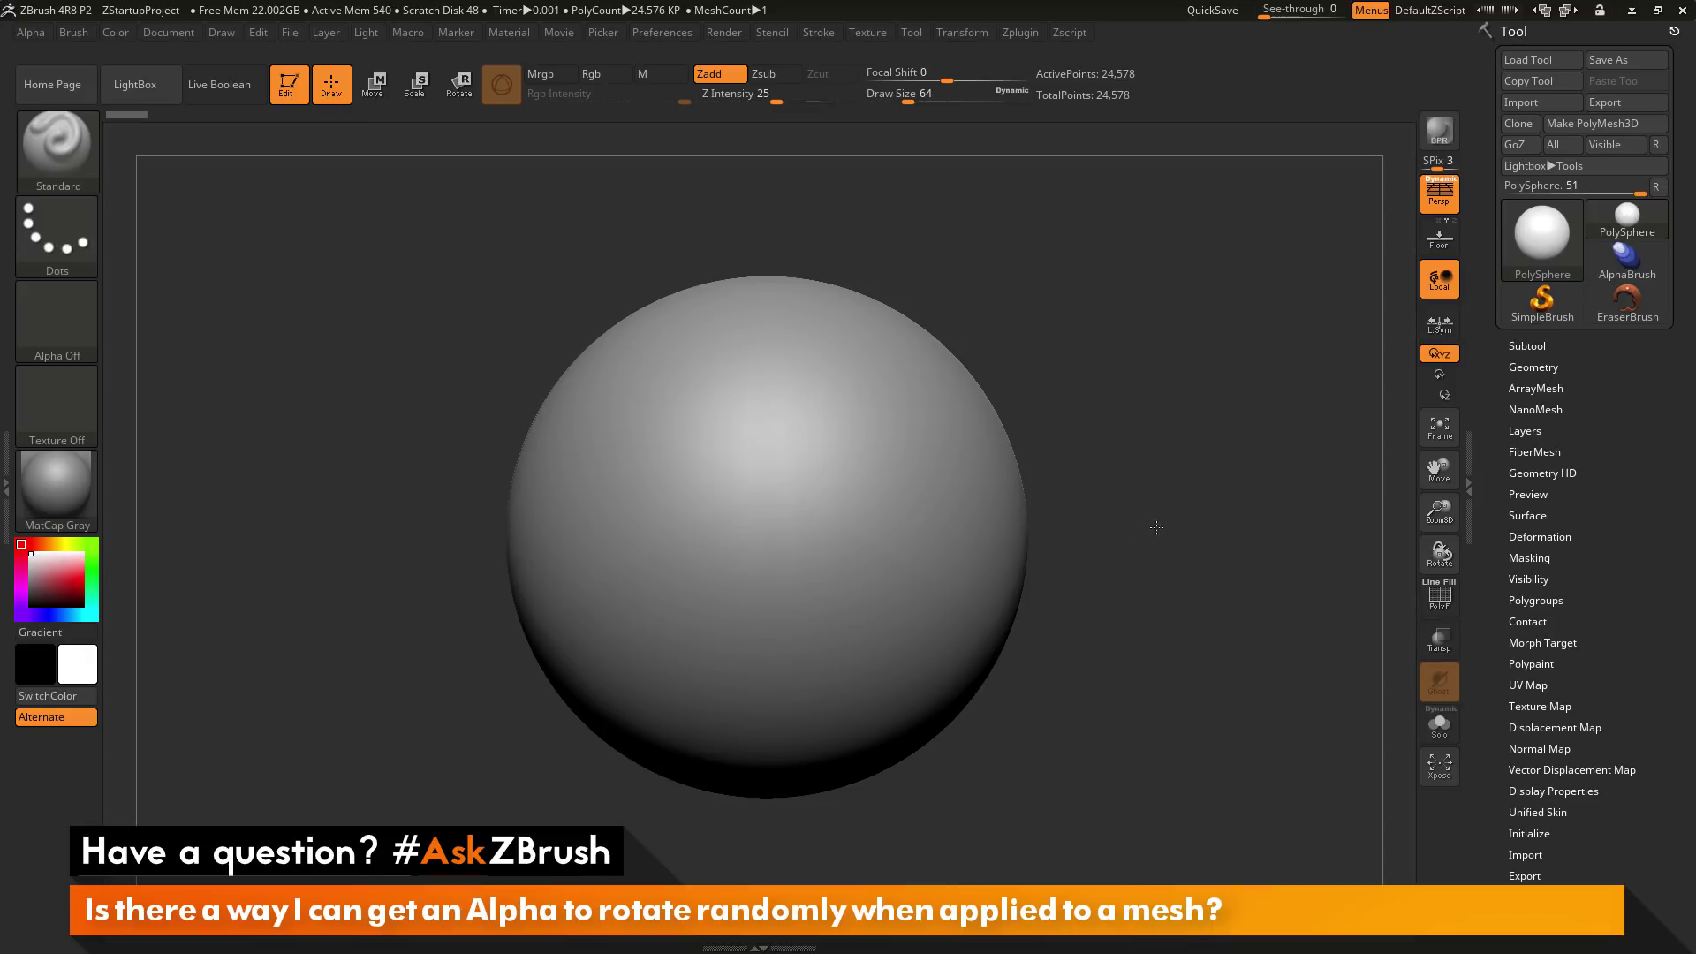
Step: Divide the PolySphere in Tool > Geometry up to SDiv 6, about 1.572 million points
click(1148, 608)
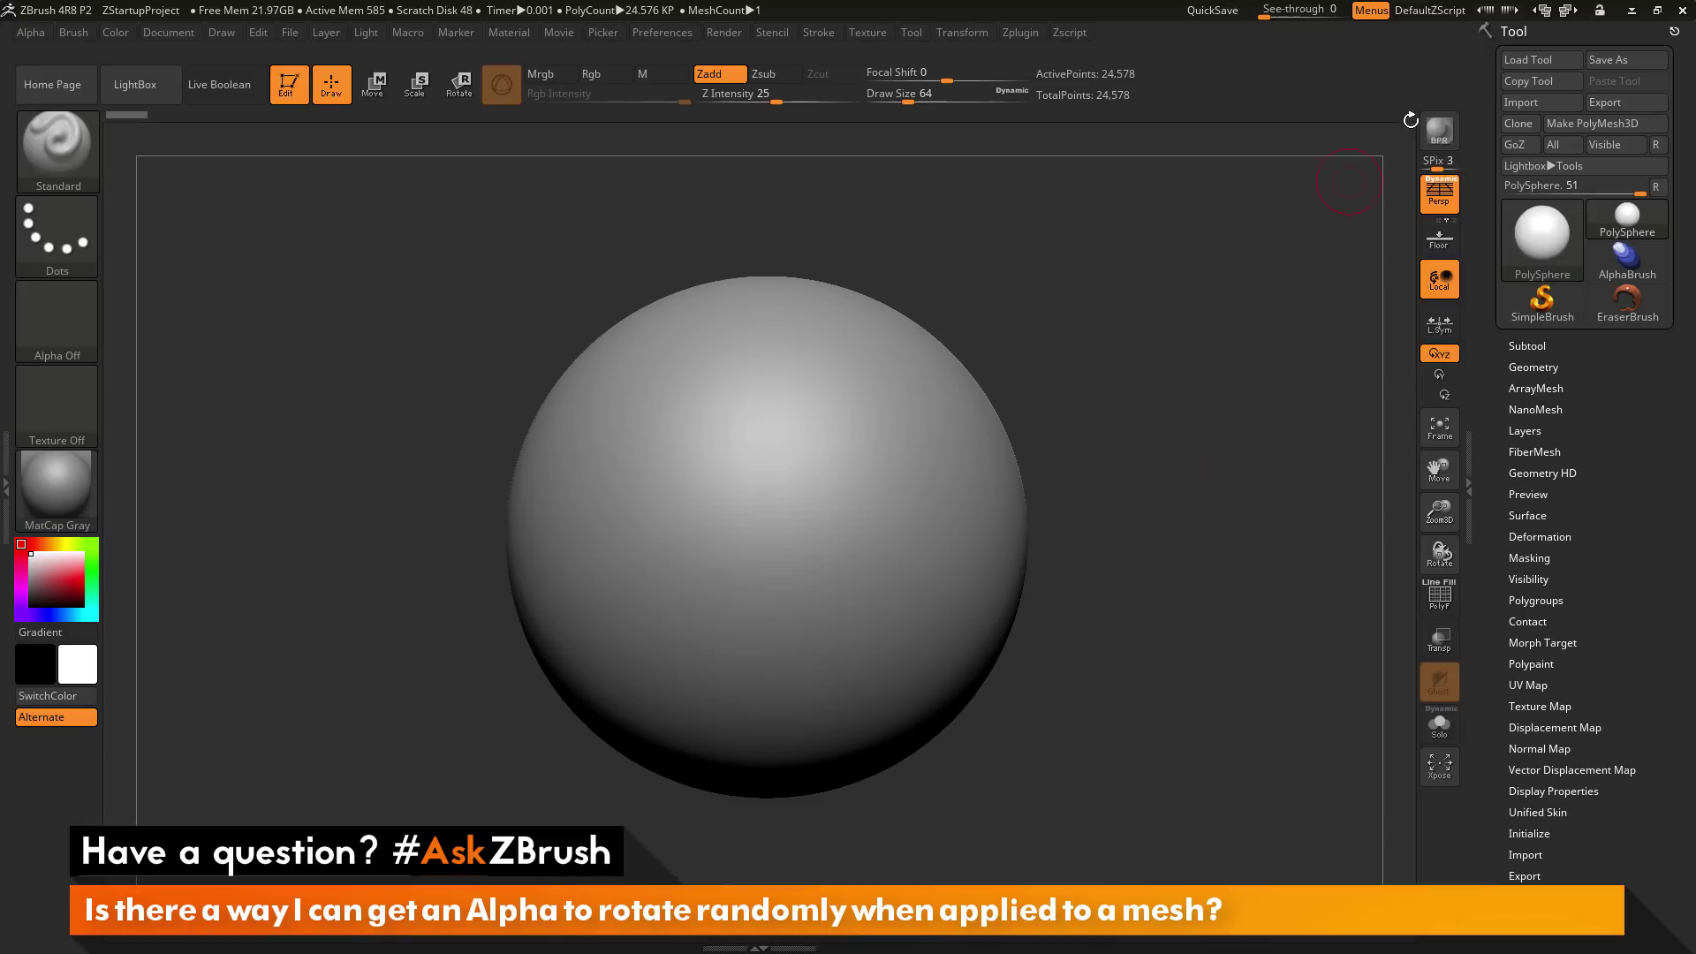
click(1550, 365)
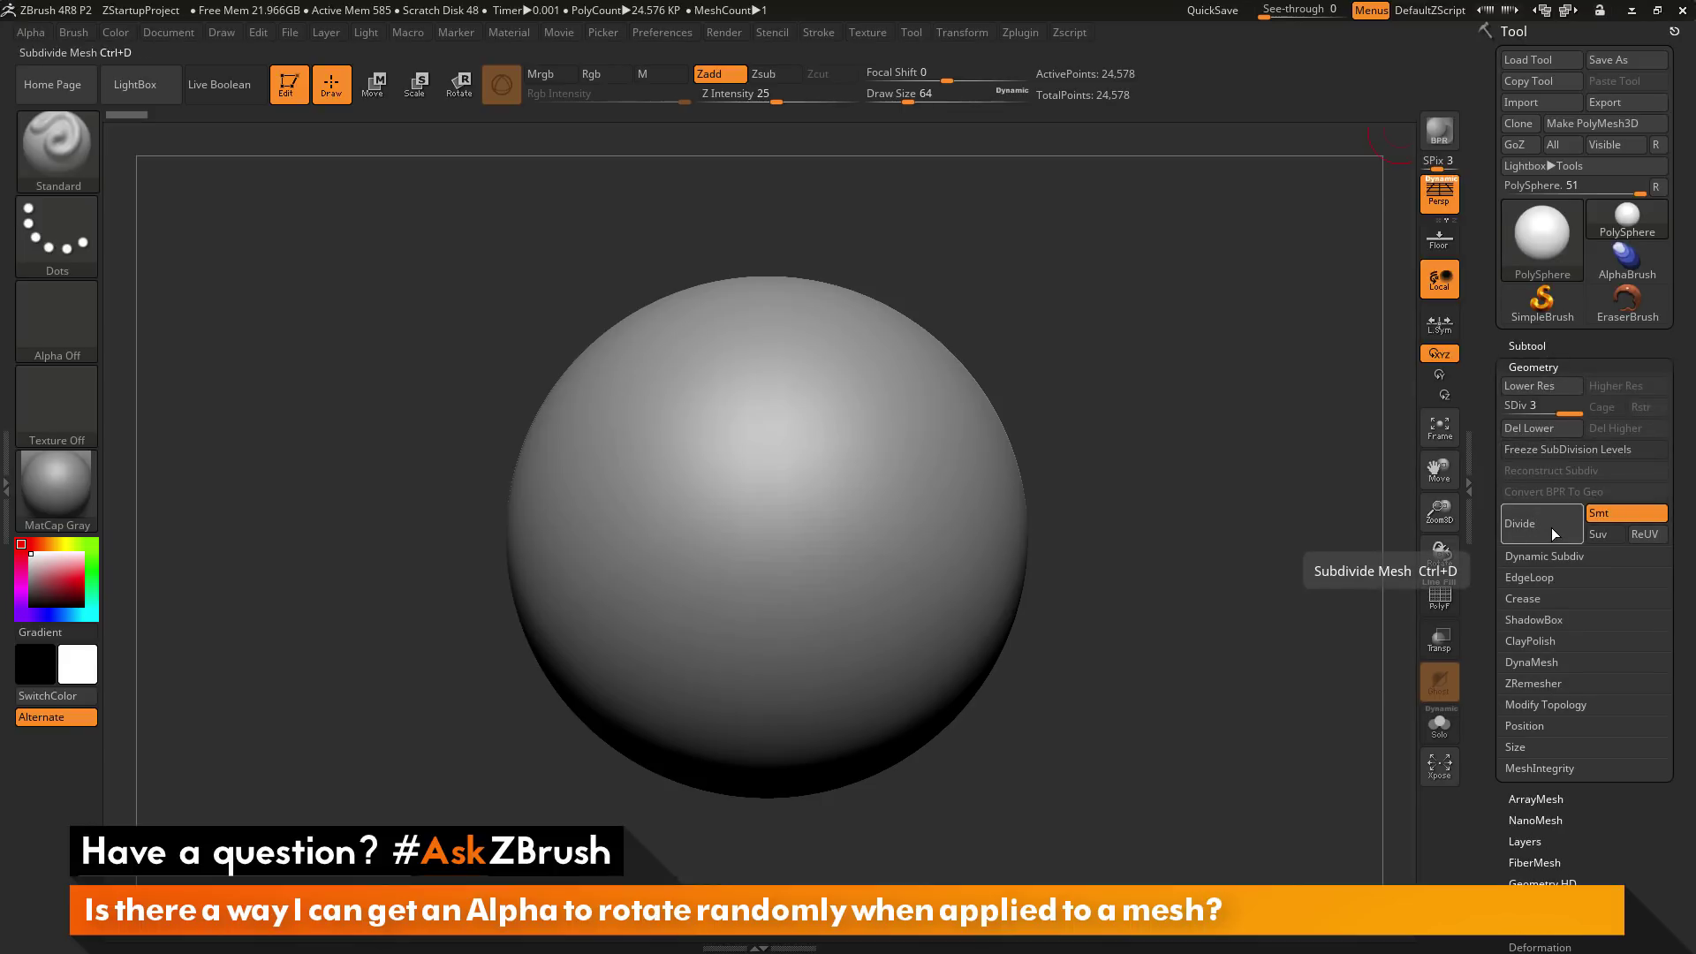
key(ctrl)
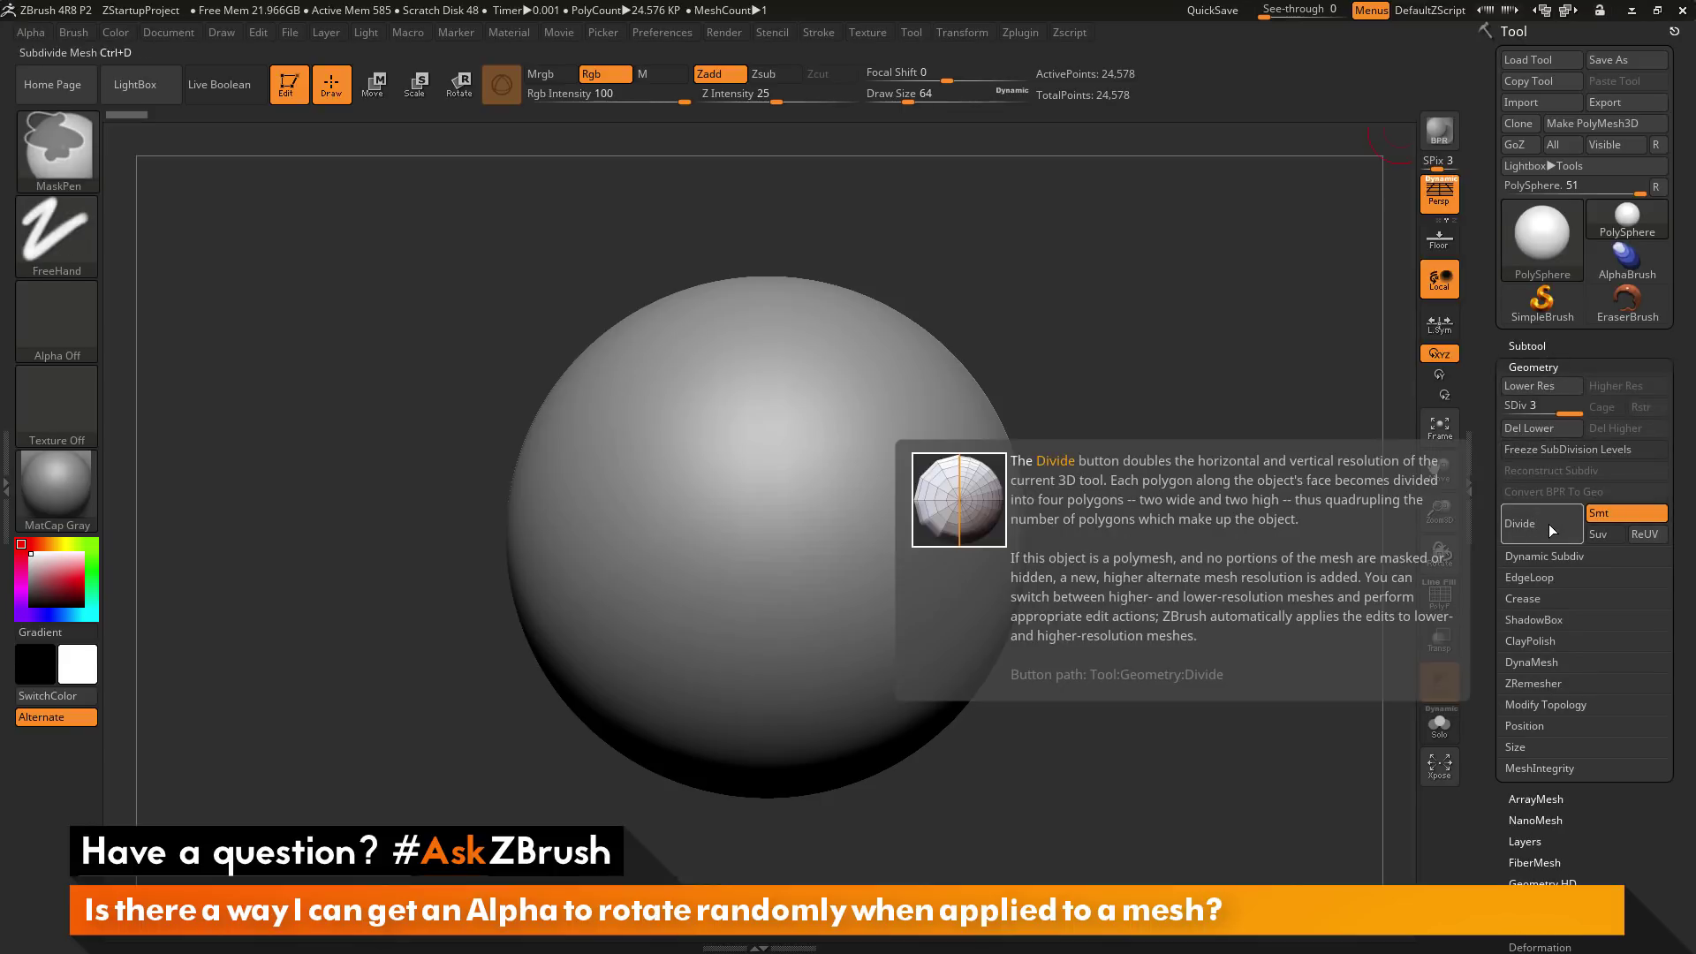
ctrl+click(1549, 526)
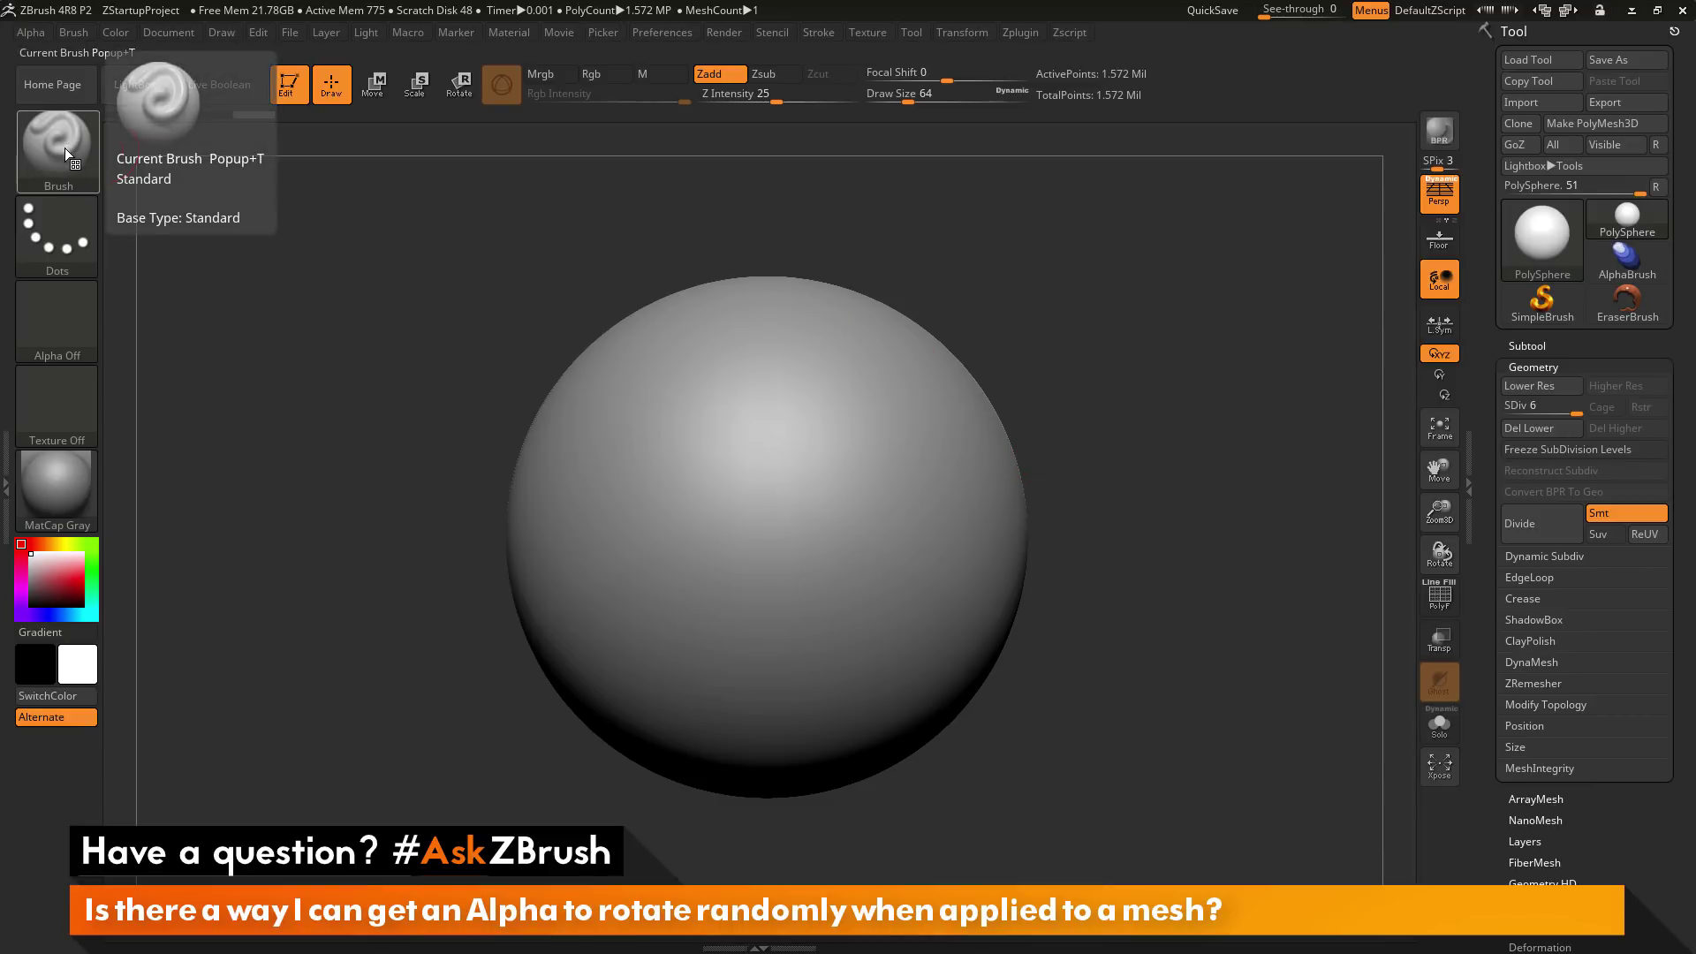
Step: Assign Alpha 58 to the Standard brush and sculpt three diagonal test scratches
click(62, 321)
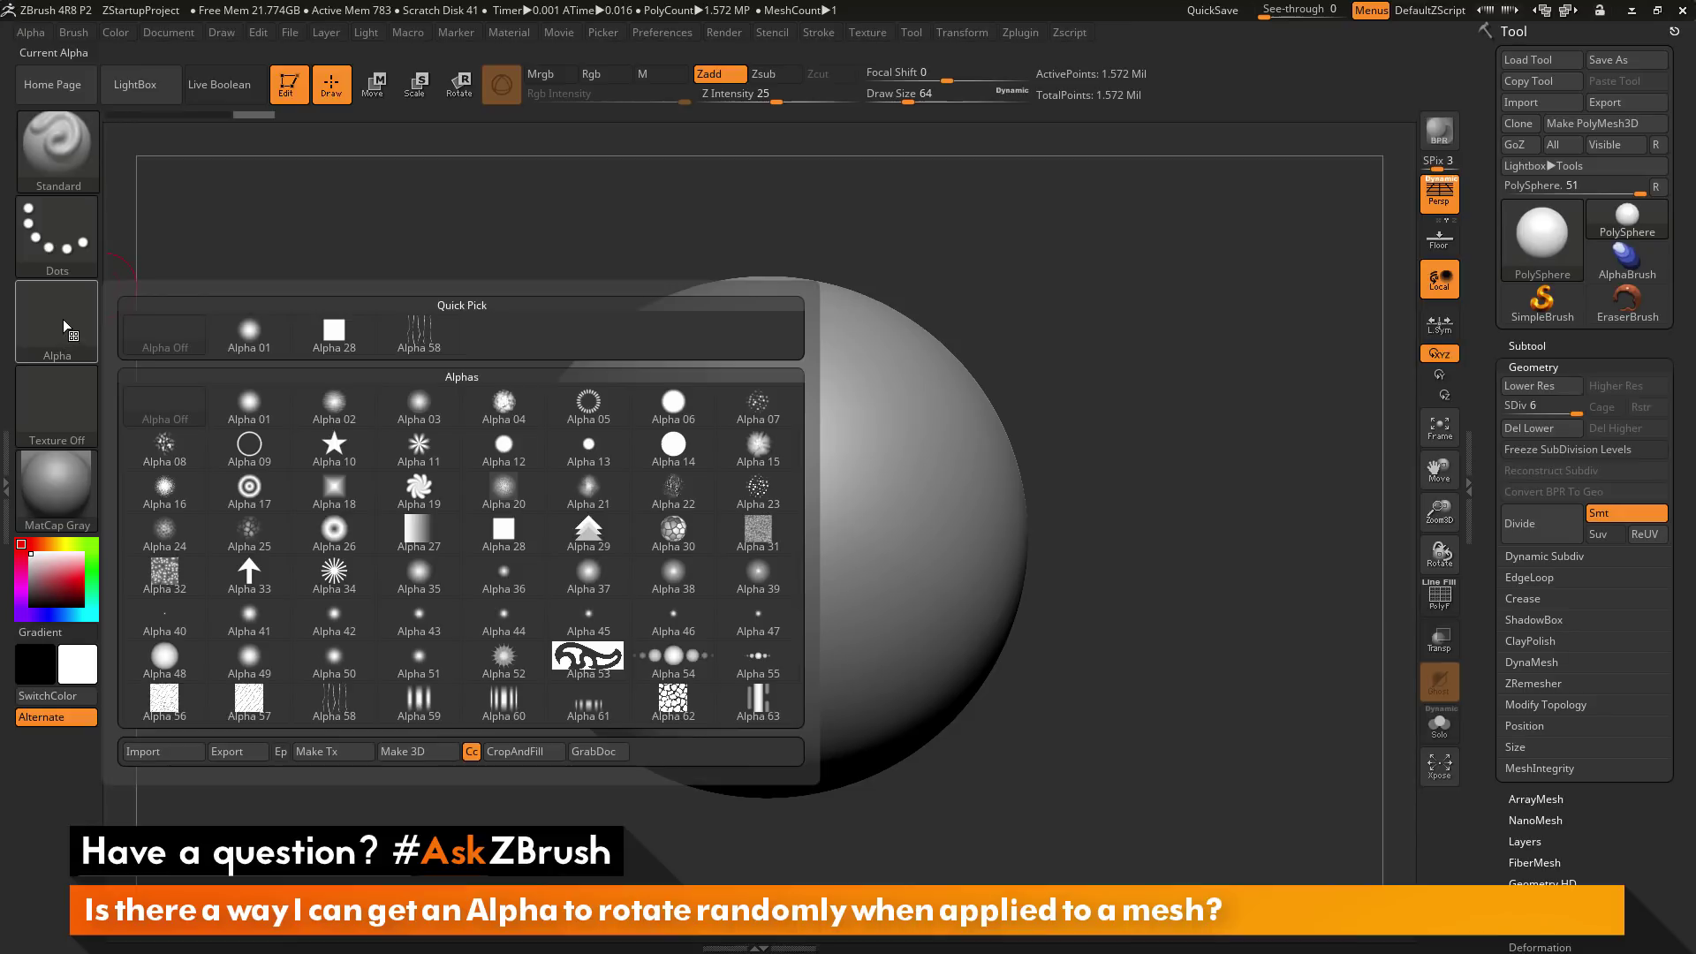
click(341, 706)
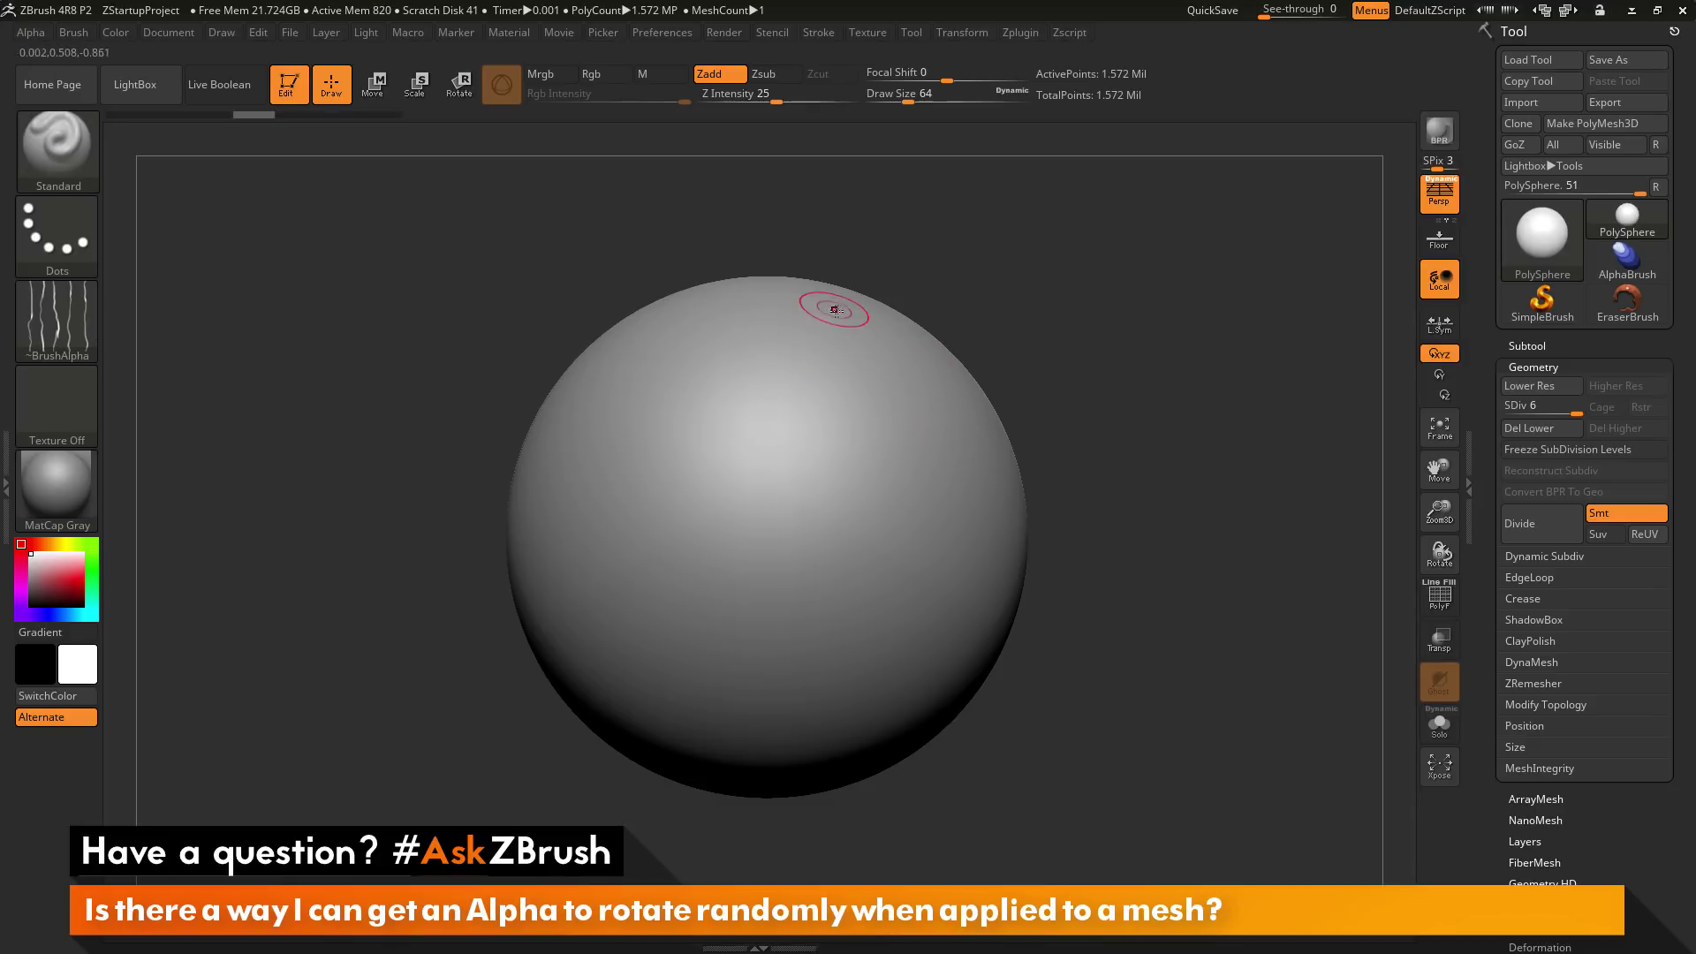
drag(782, 328, 640, 585)
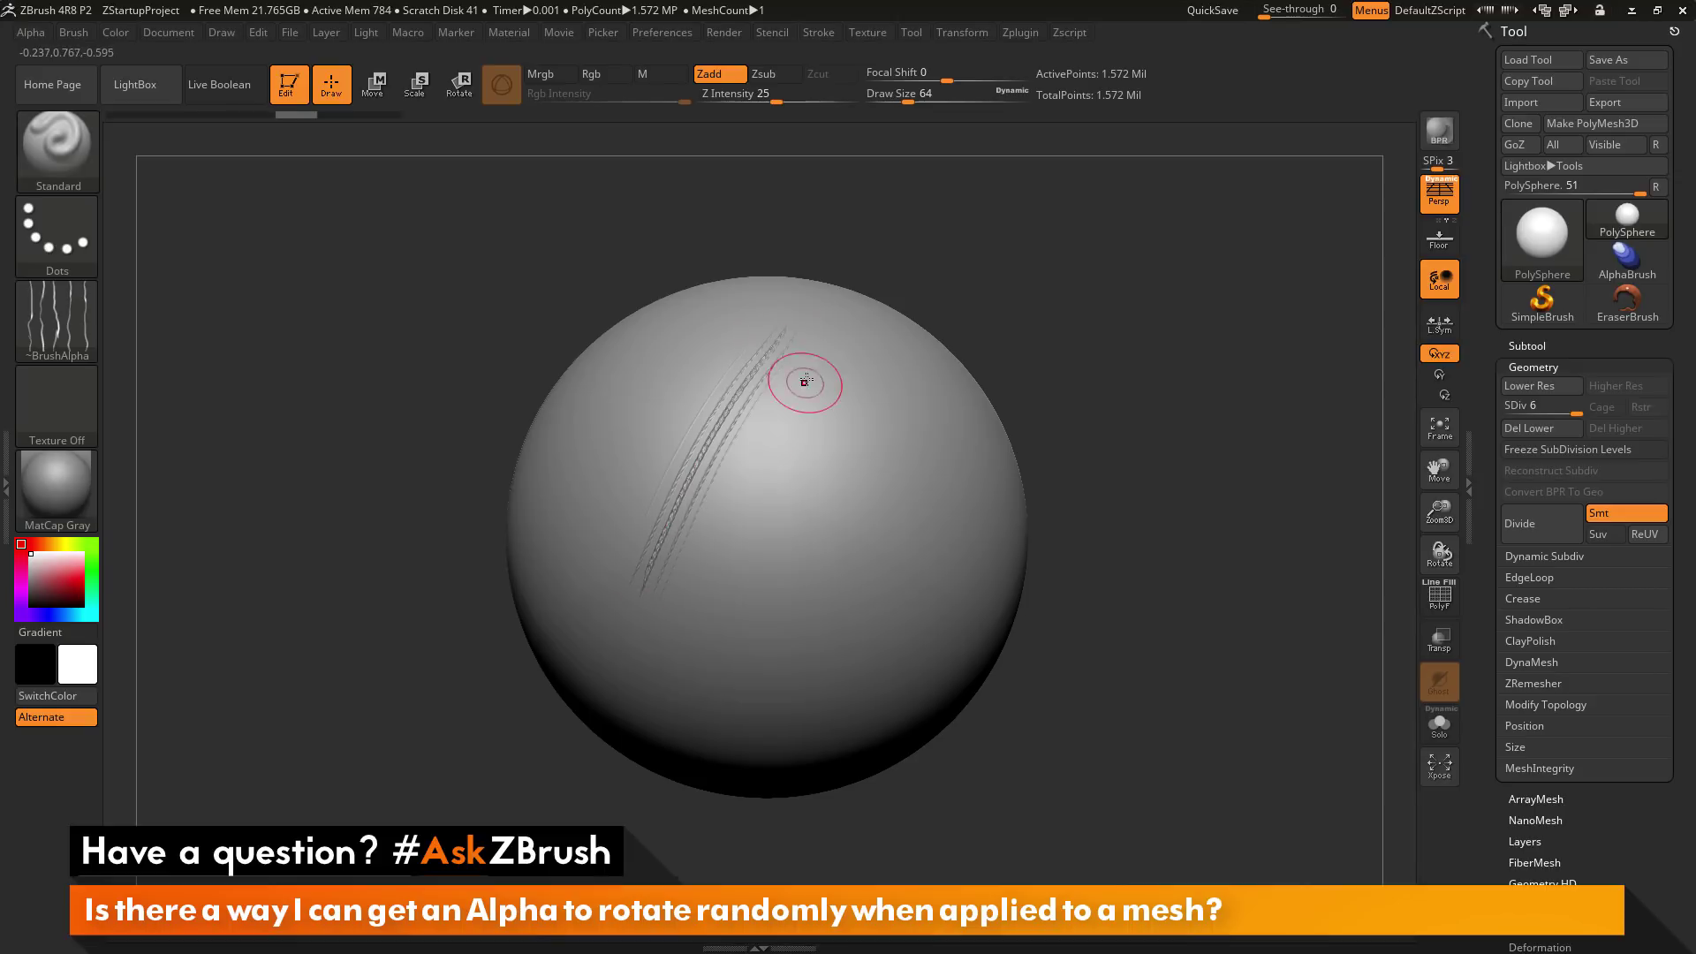
drag(822, 366, 664, 643)
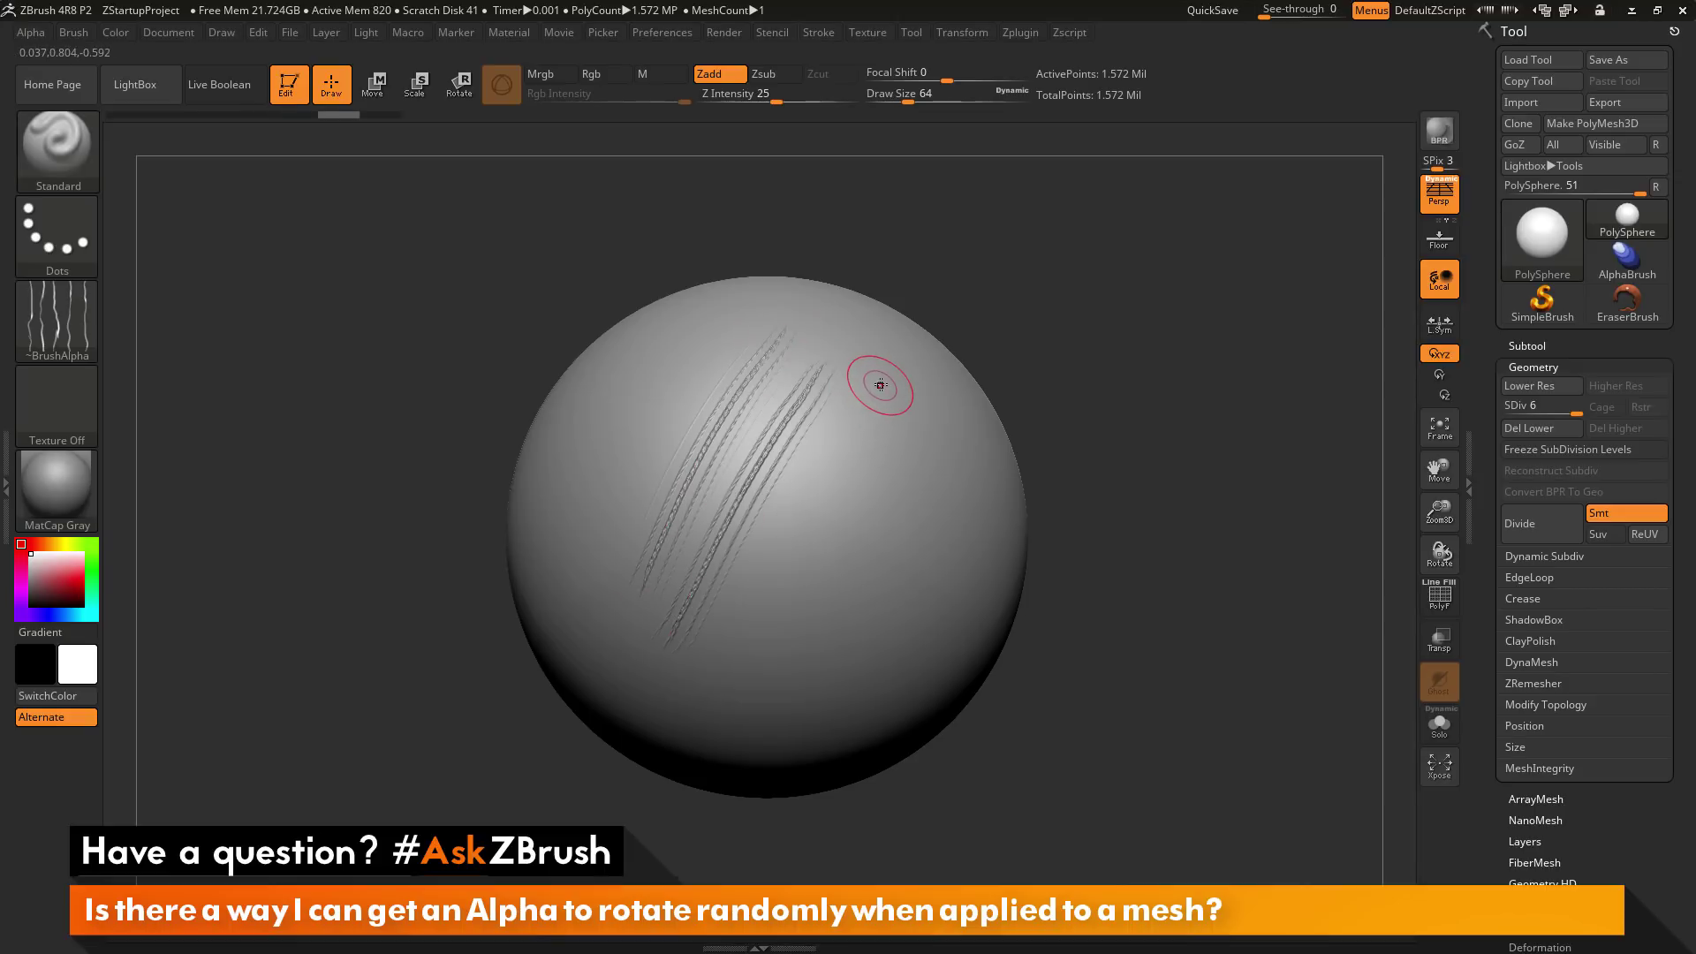
drag(879, 388, 747, 682)
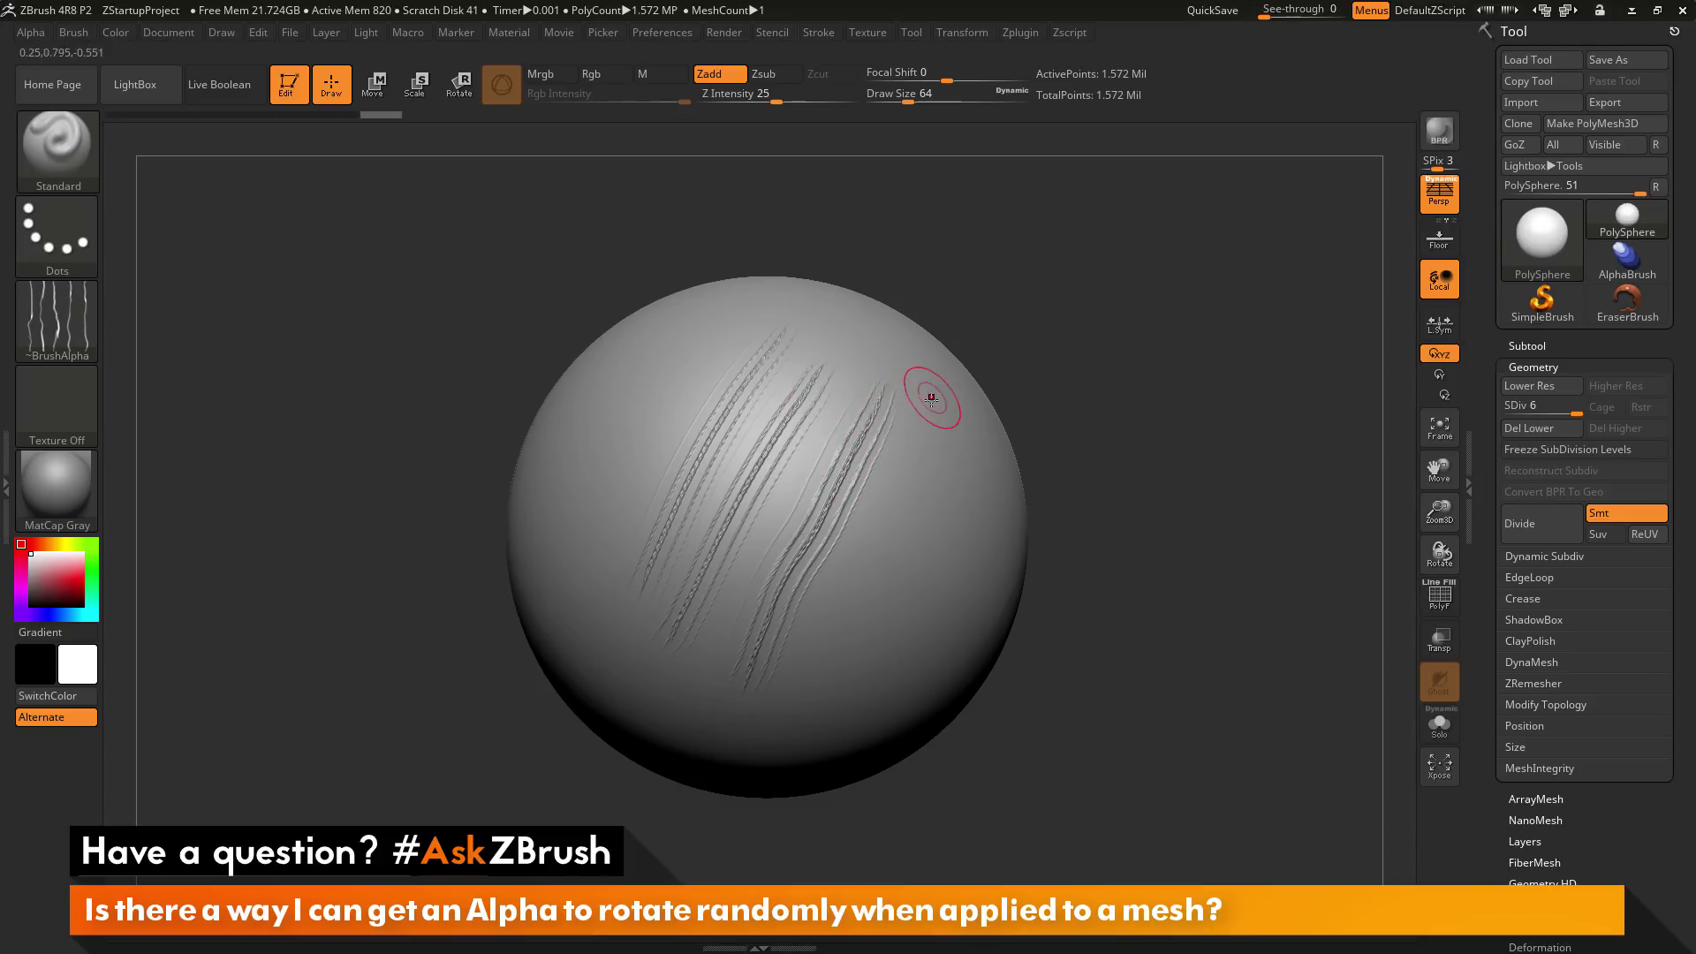
Step: Add one more scratch, then undo the strokes until the sphere is smooth
drag(933, 389, 850, 589)
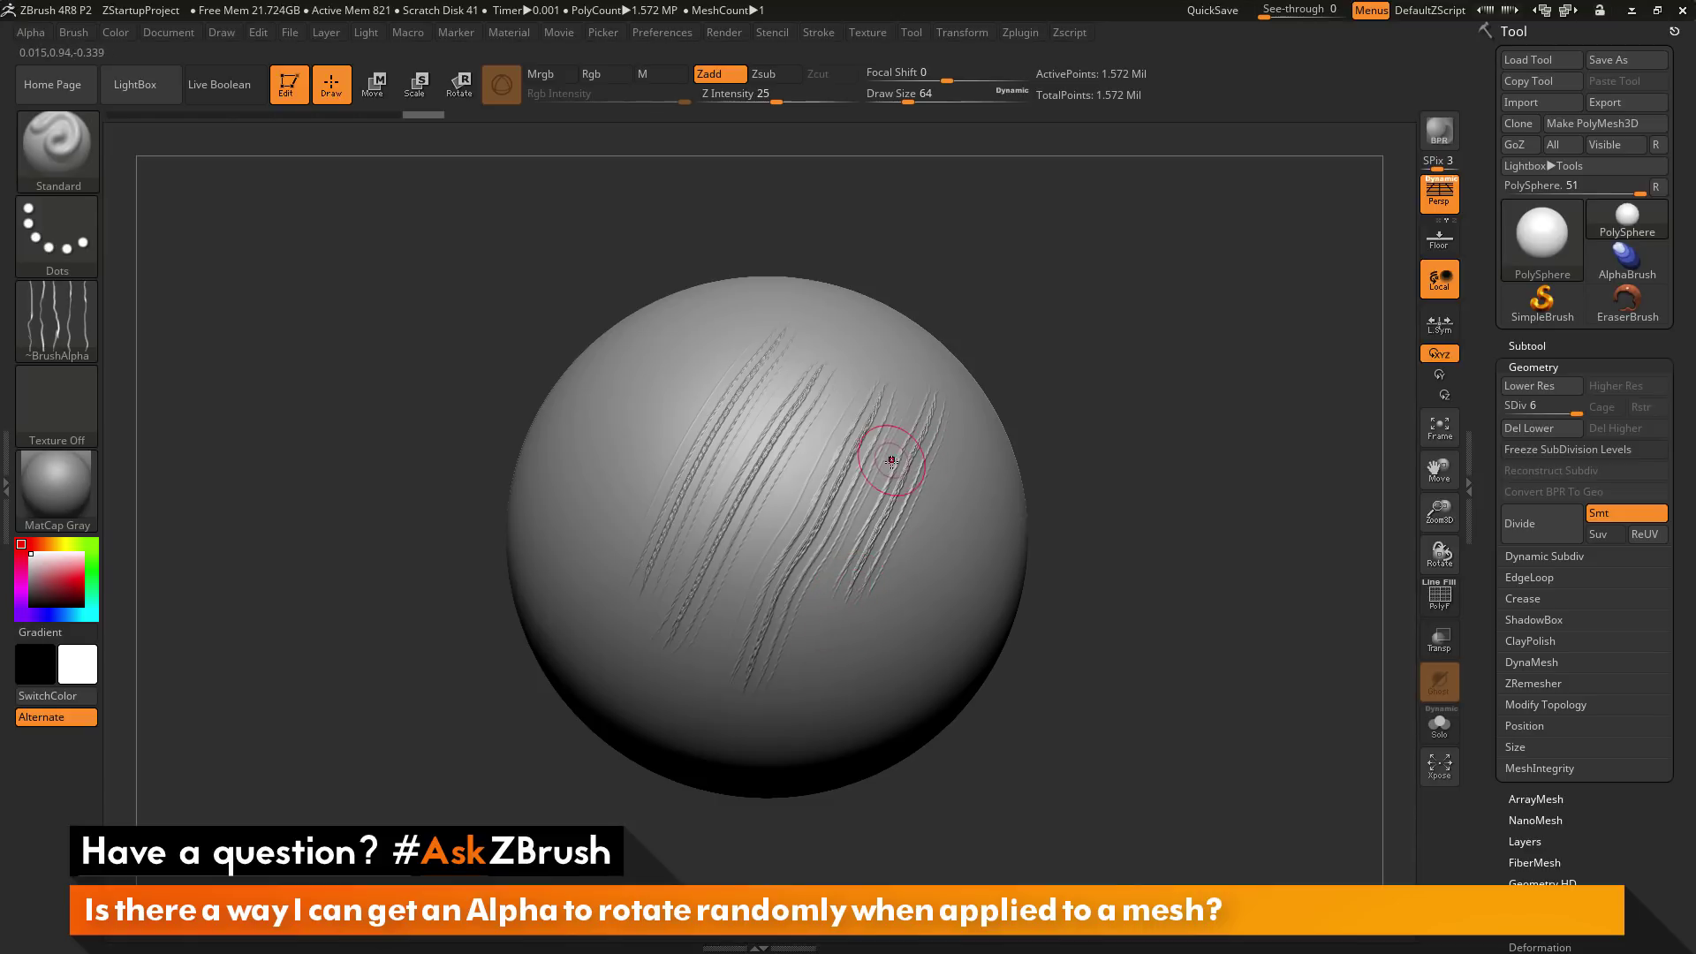
key(ctrl)
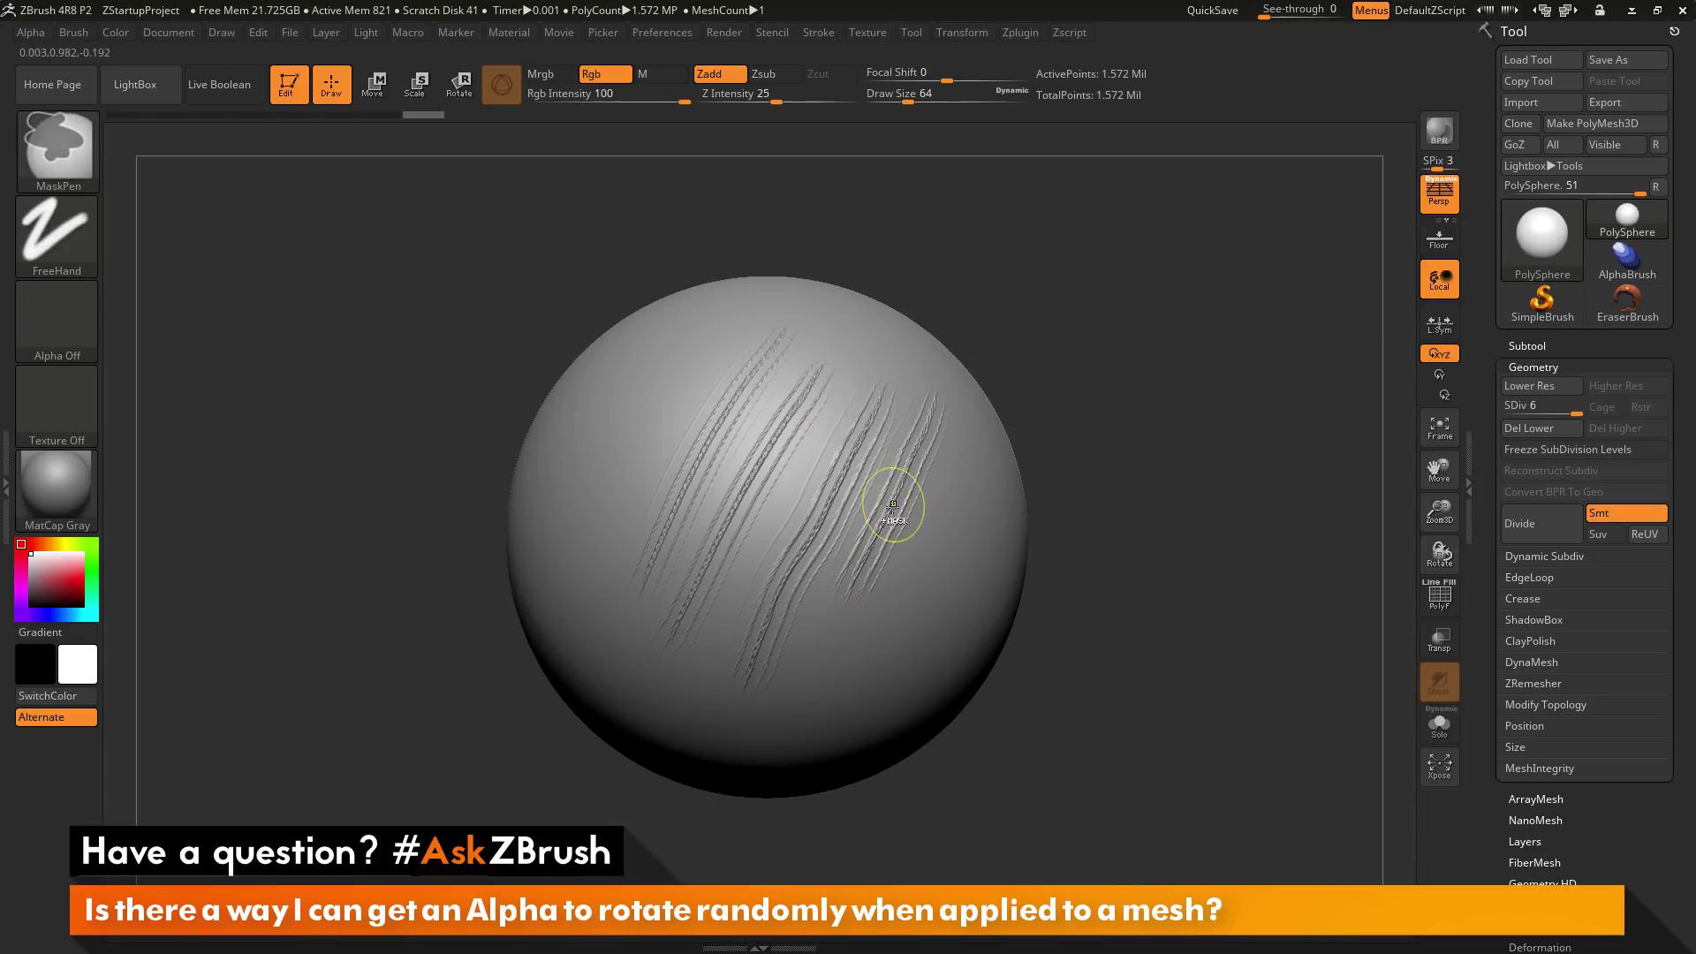
key(ctrl+z)
key(ctrl+z)
key(ctrl+z)
key(ctrl+z)
key(ctrl+z)
key(ctrl+z)
key(ctrl+z)
key(ctrl+z)
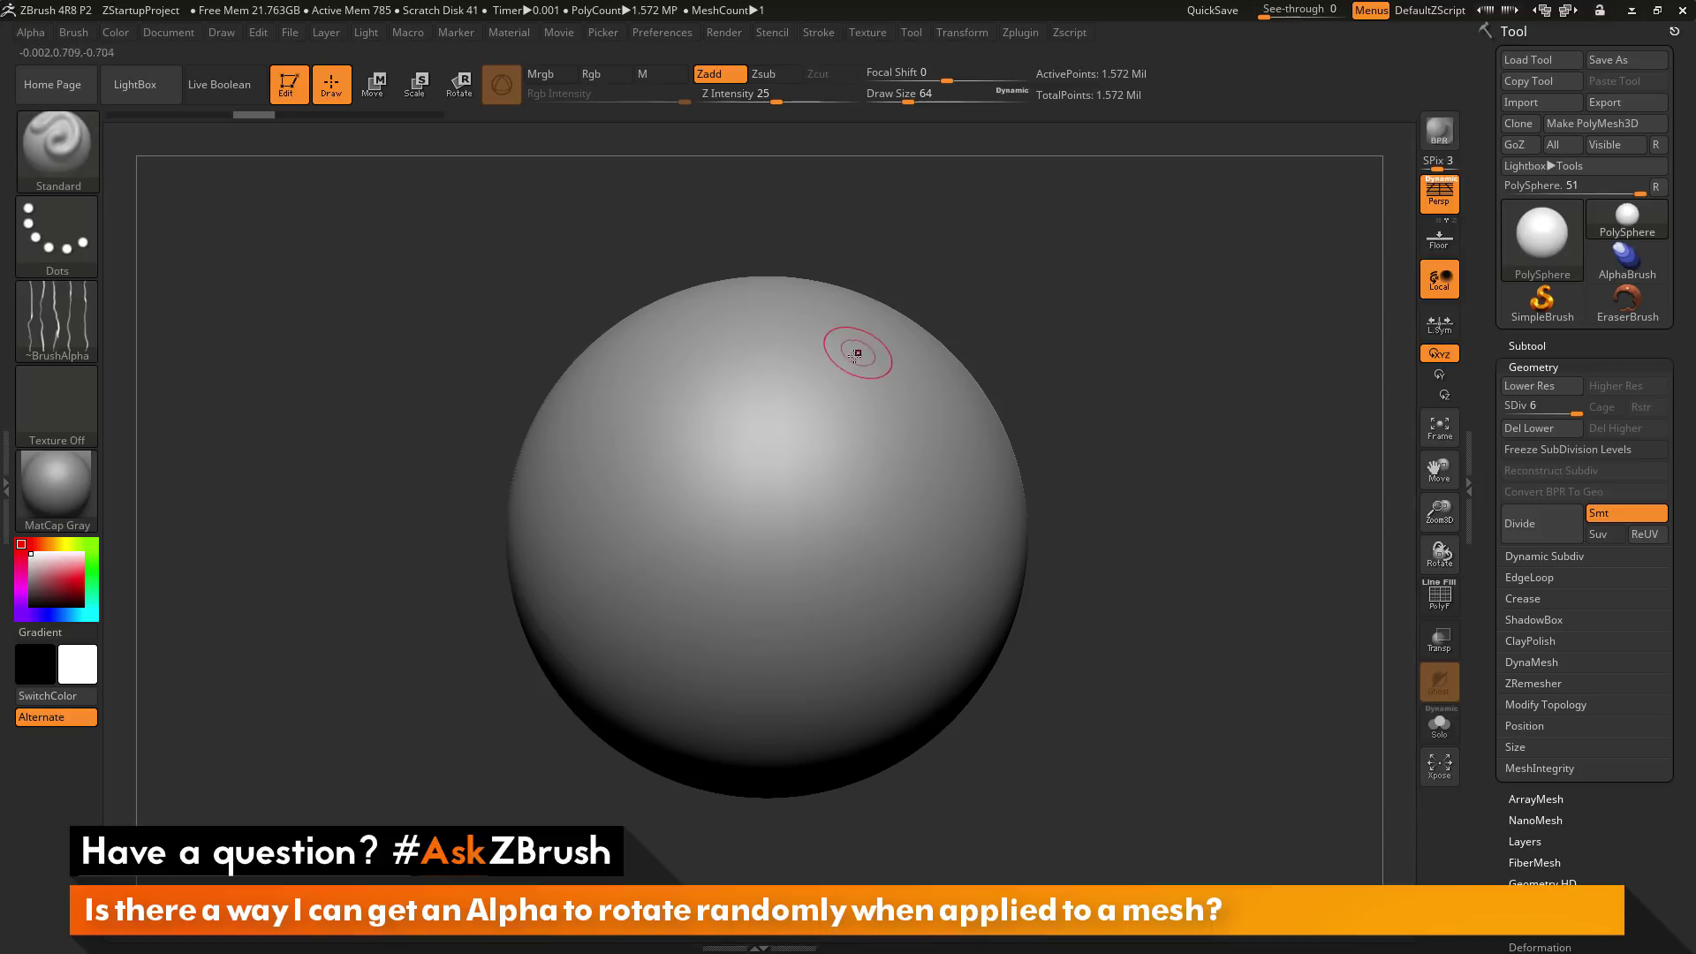
Step: Dock the Brush menu in the right tray, expand Orientation, and sculpt a test scratch
click(73, 32)
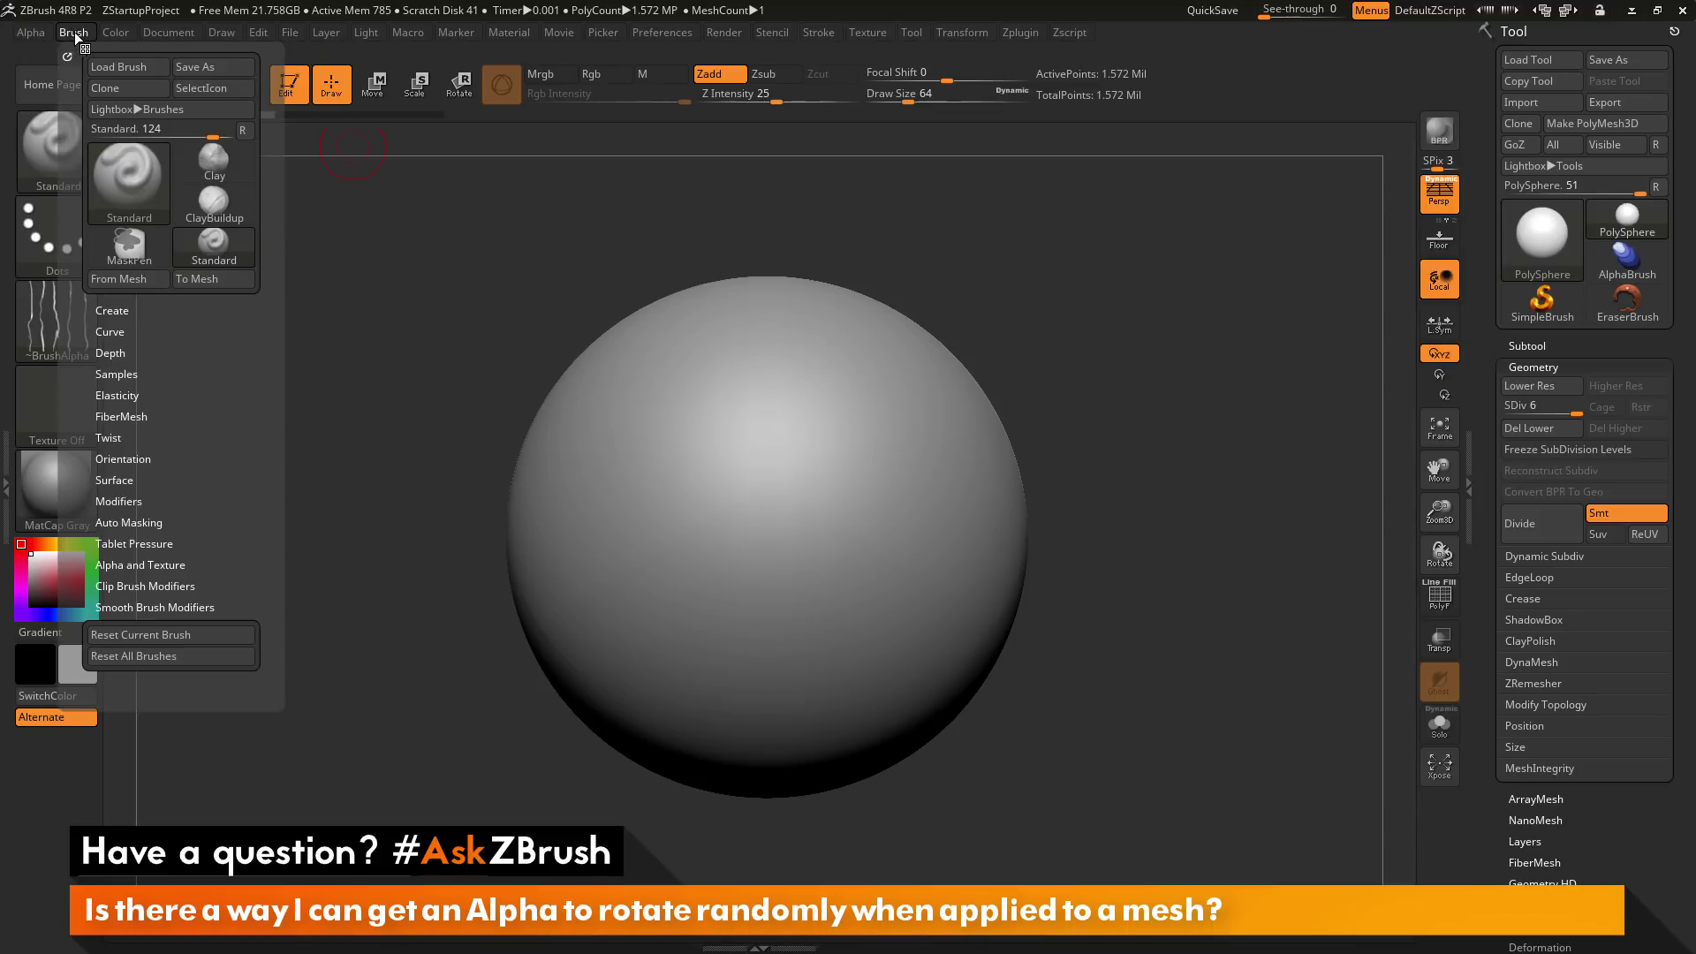
drag(66, 56, 1572, 44)
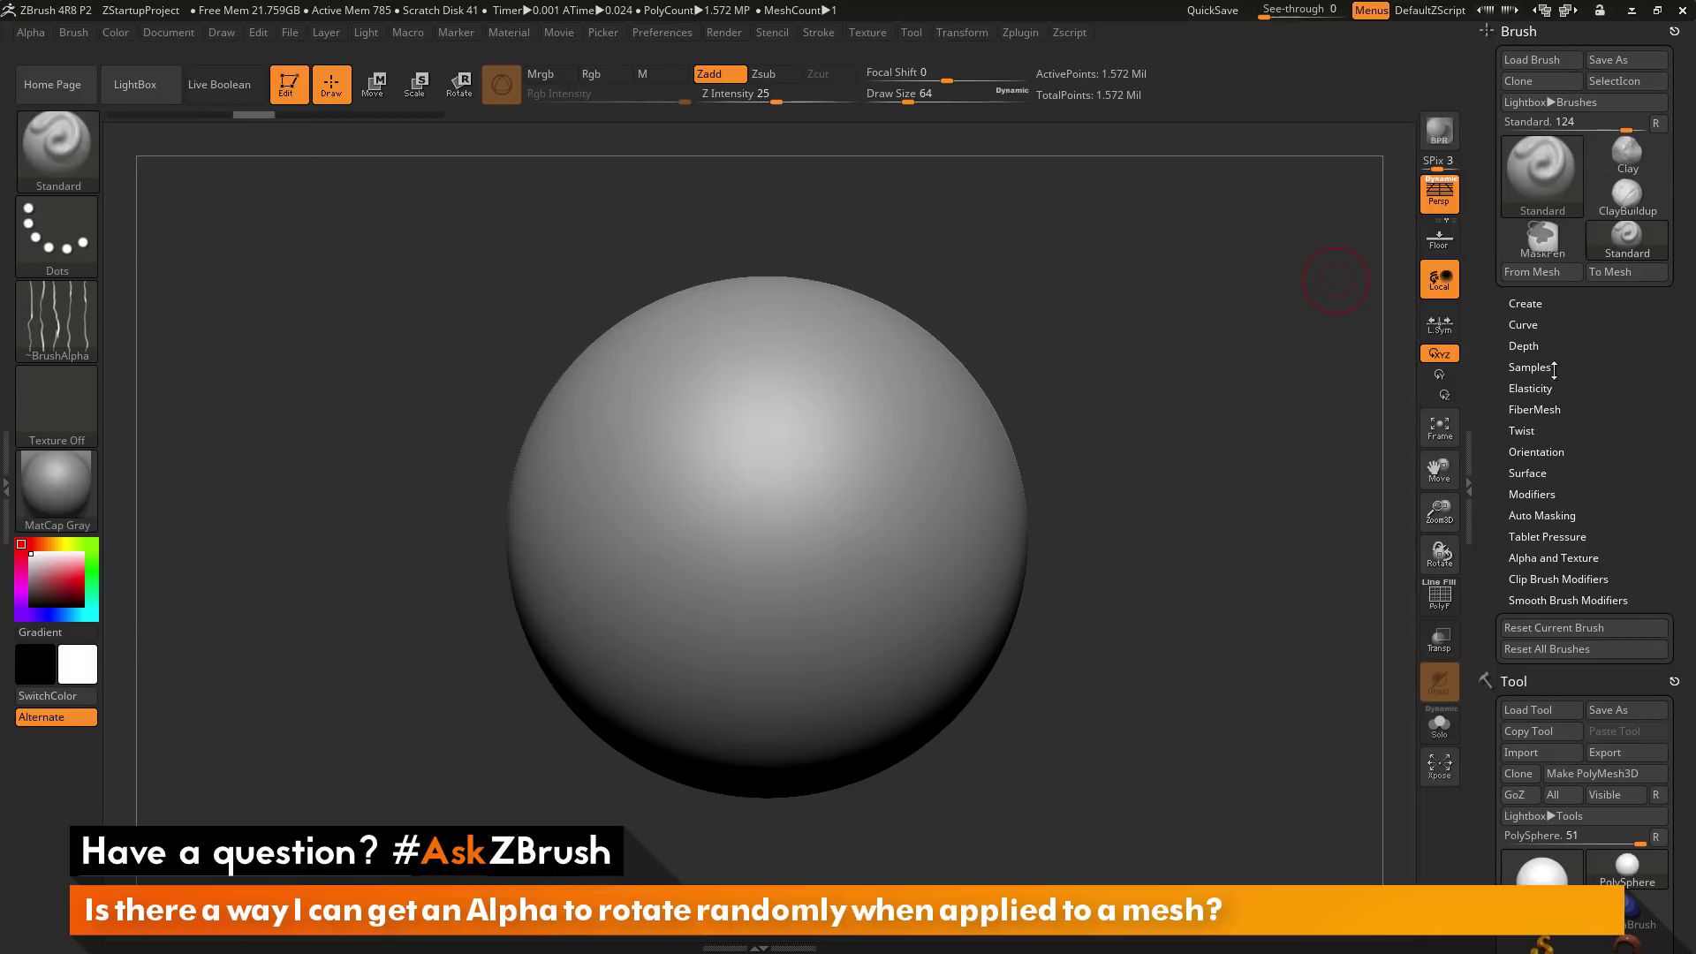
click(1550, 452)
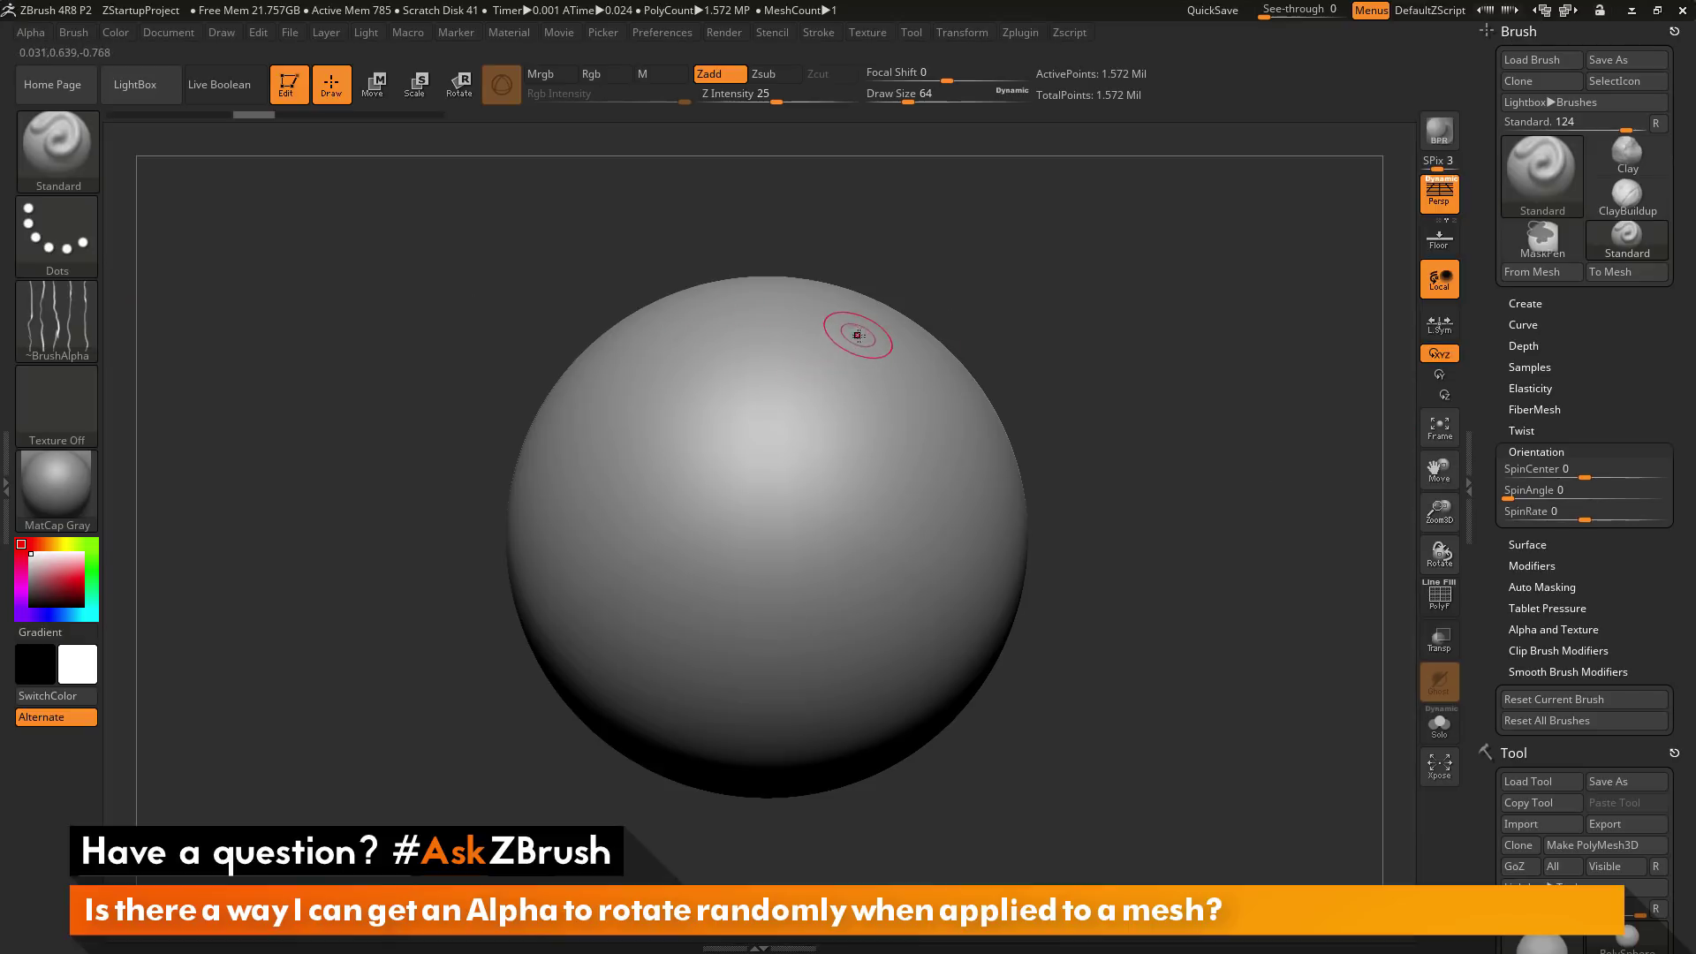
mouse_move(858, 340)
mouse_down()
mouse_move(804, 408)
mouse_move(703, 616)
mouse_up()
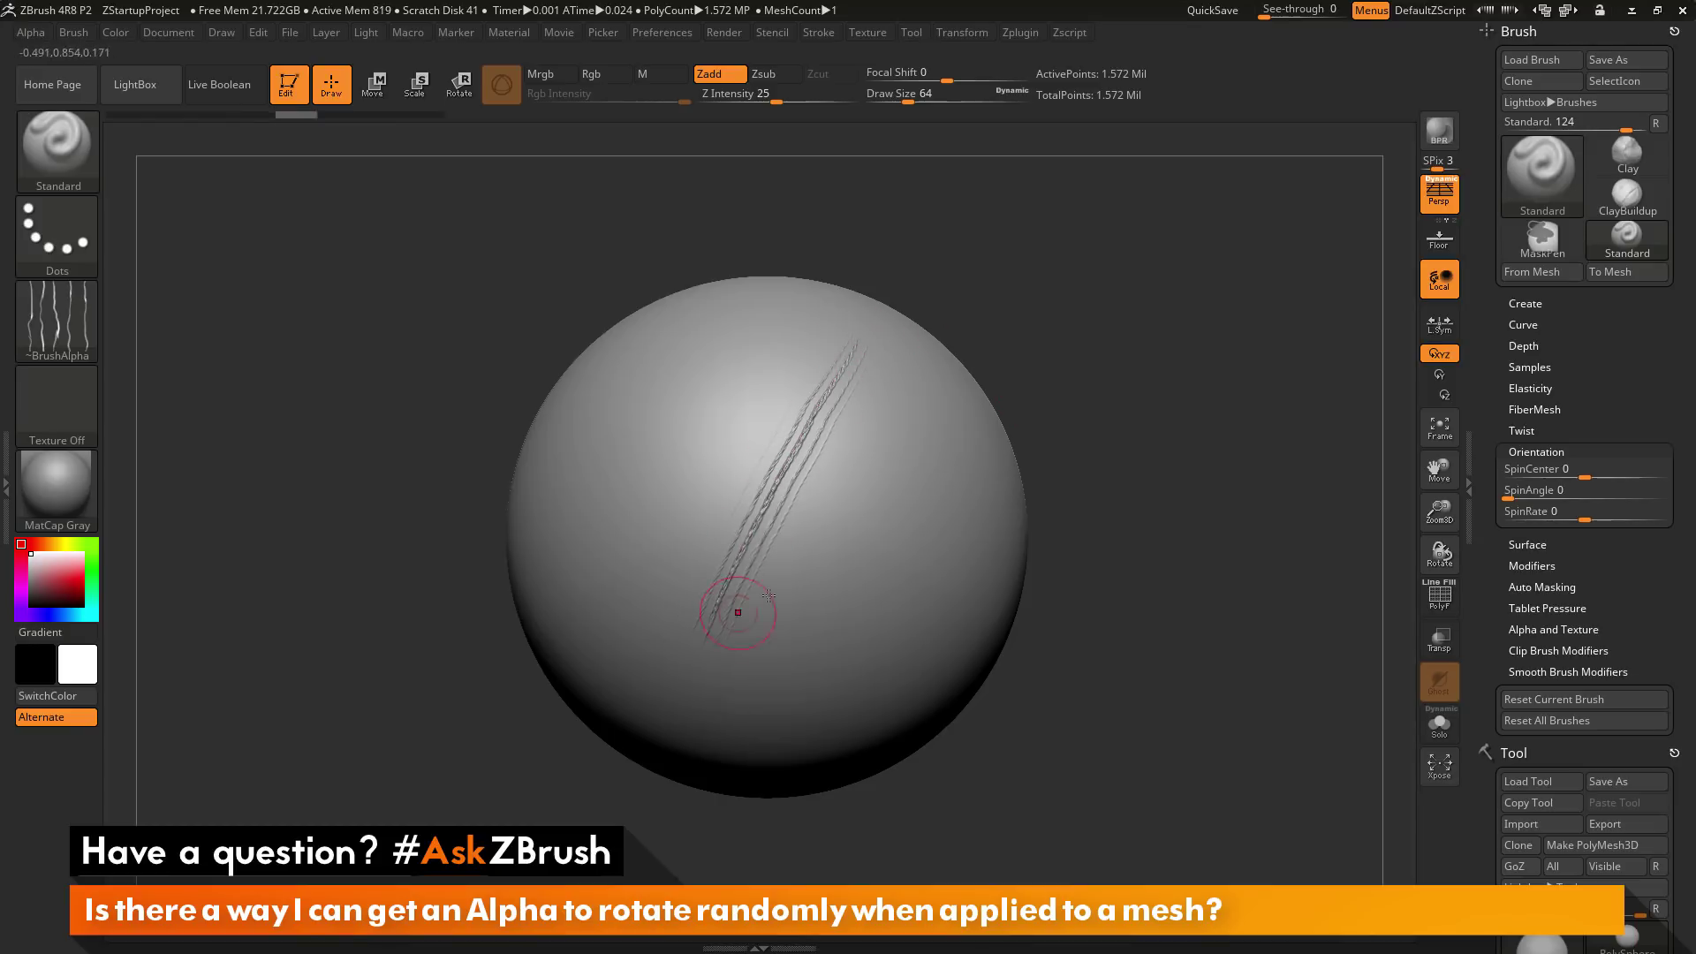
Step: Undo the test scratch, set SpinRate to 10, and try a spinning-alpha stroke, then undo it
key(ctrl+z)
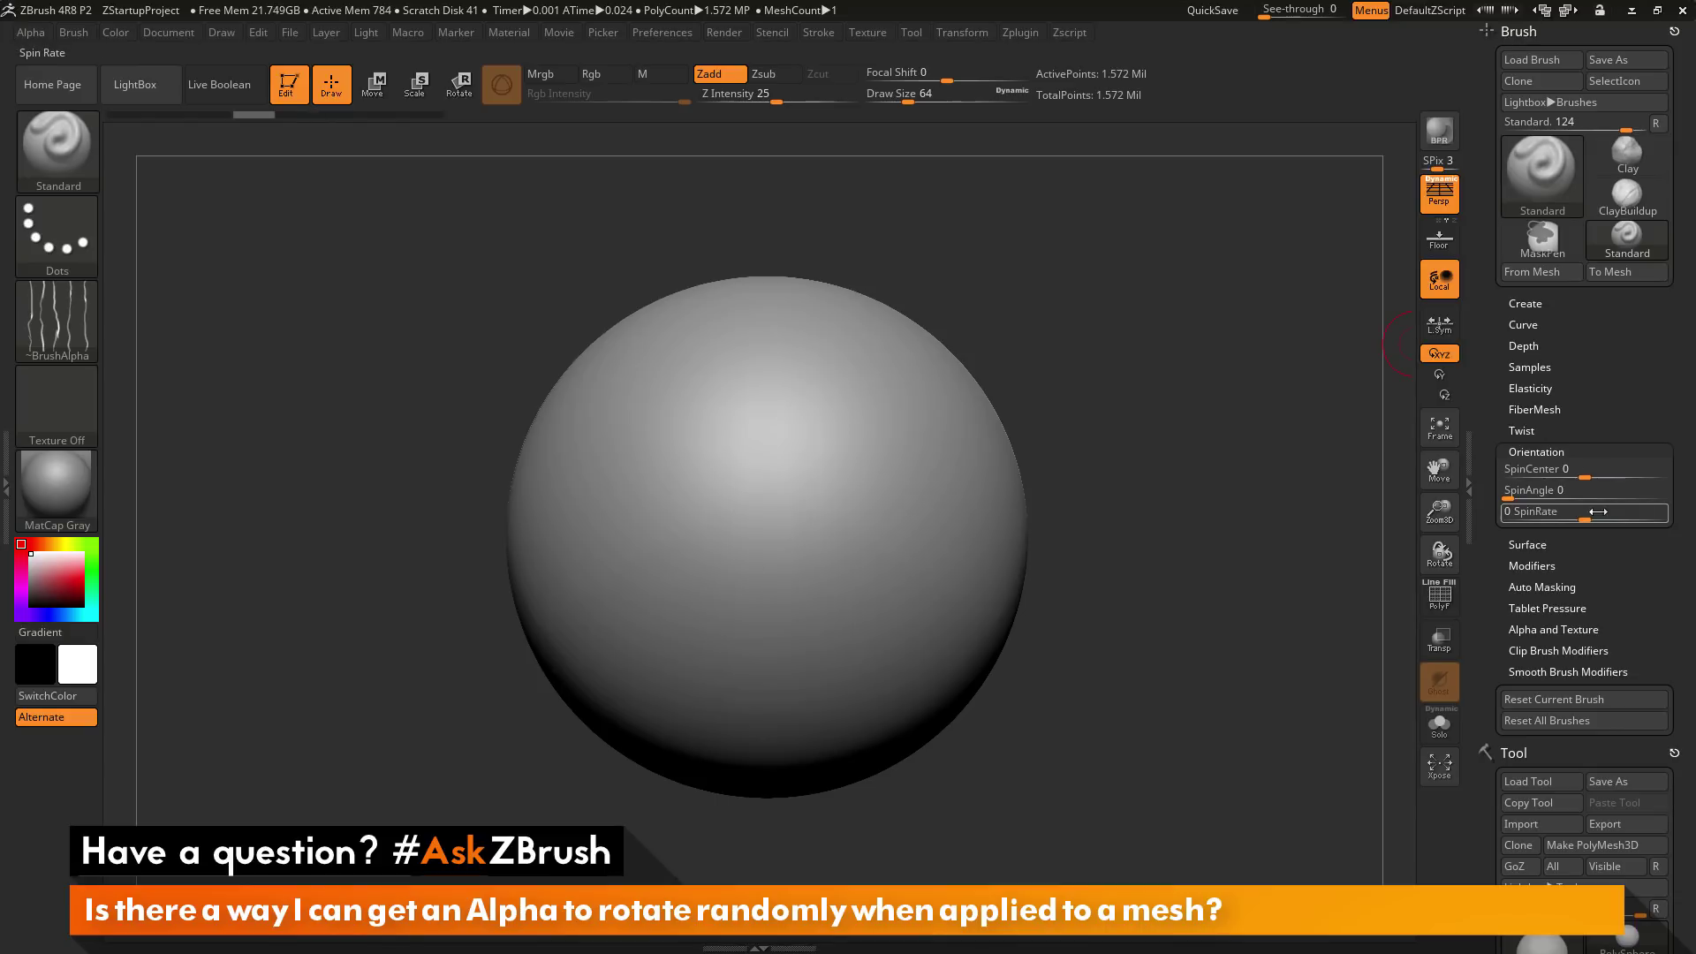
drag(1589, 519, 1666, 519)
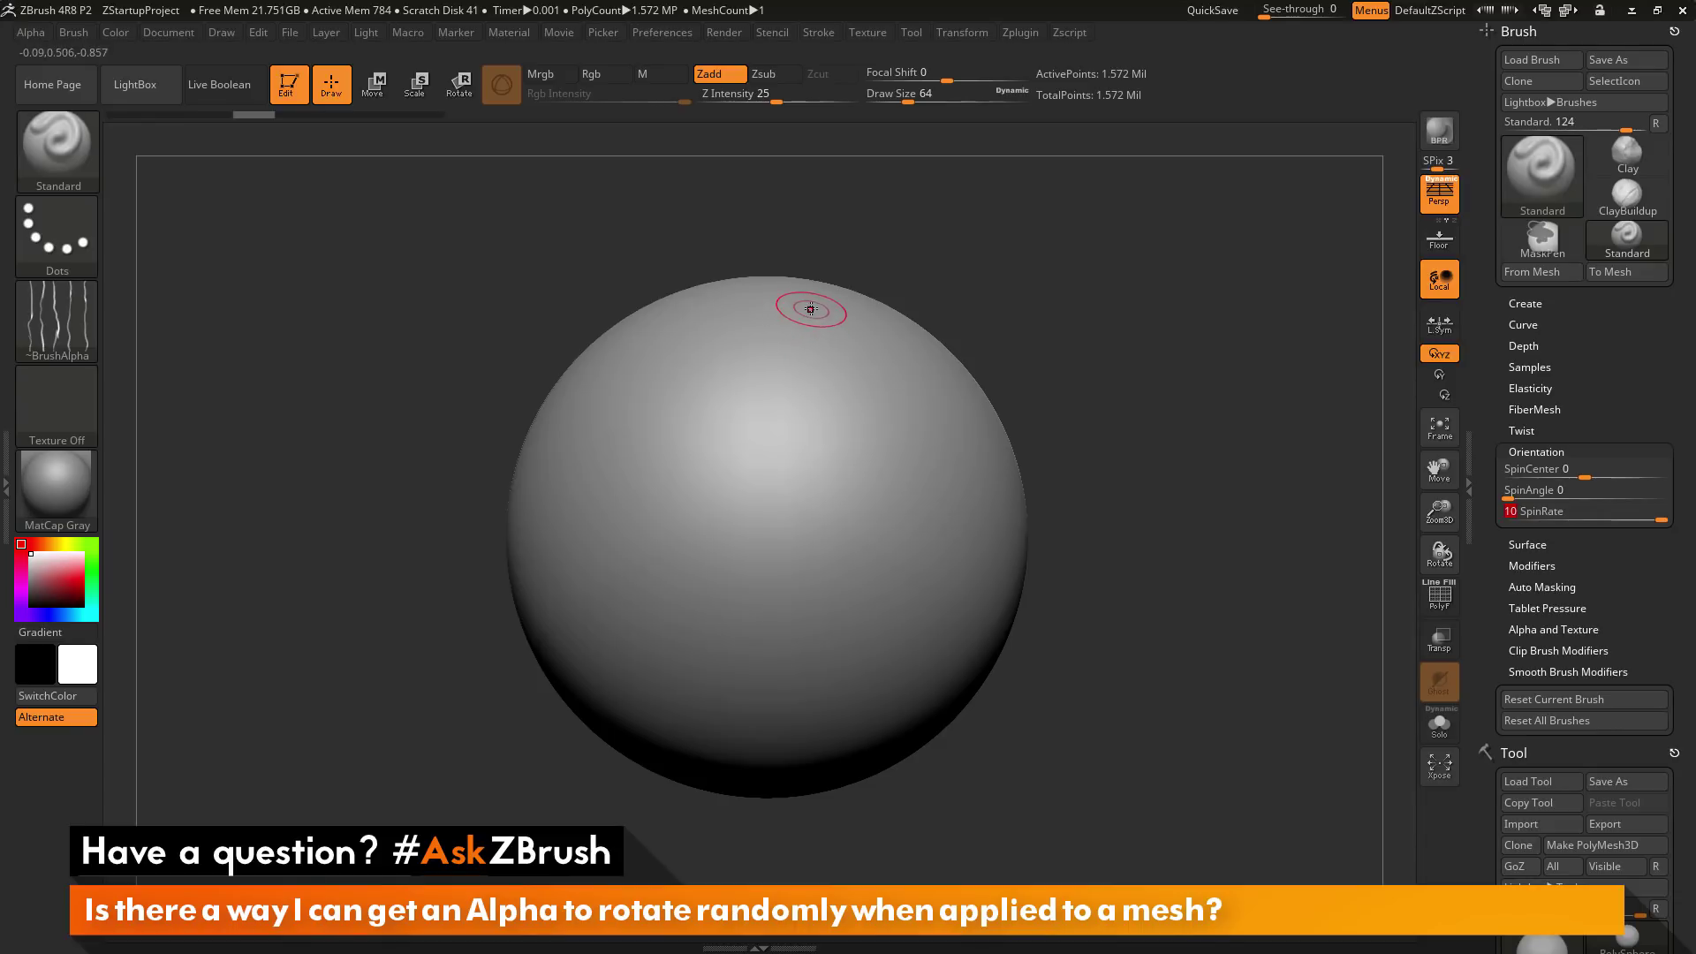
mouse_move(811, 308)
mouse_down()
mouse_move(724, 473)
mouse_move(722, 514)
mouse_move(756, 581)
mouse_move(789, 580)
mouse_move(852, 410)
mouse_move(809, 582)
mouse_move(822, 627)
mouse_move(878, 487)
mouse_move(909, 468)
mouse_move(885, 645)
mouse_move(946, 464)
mouse_up()
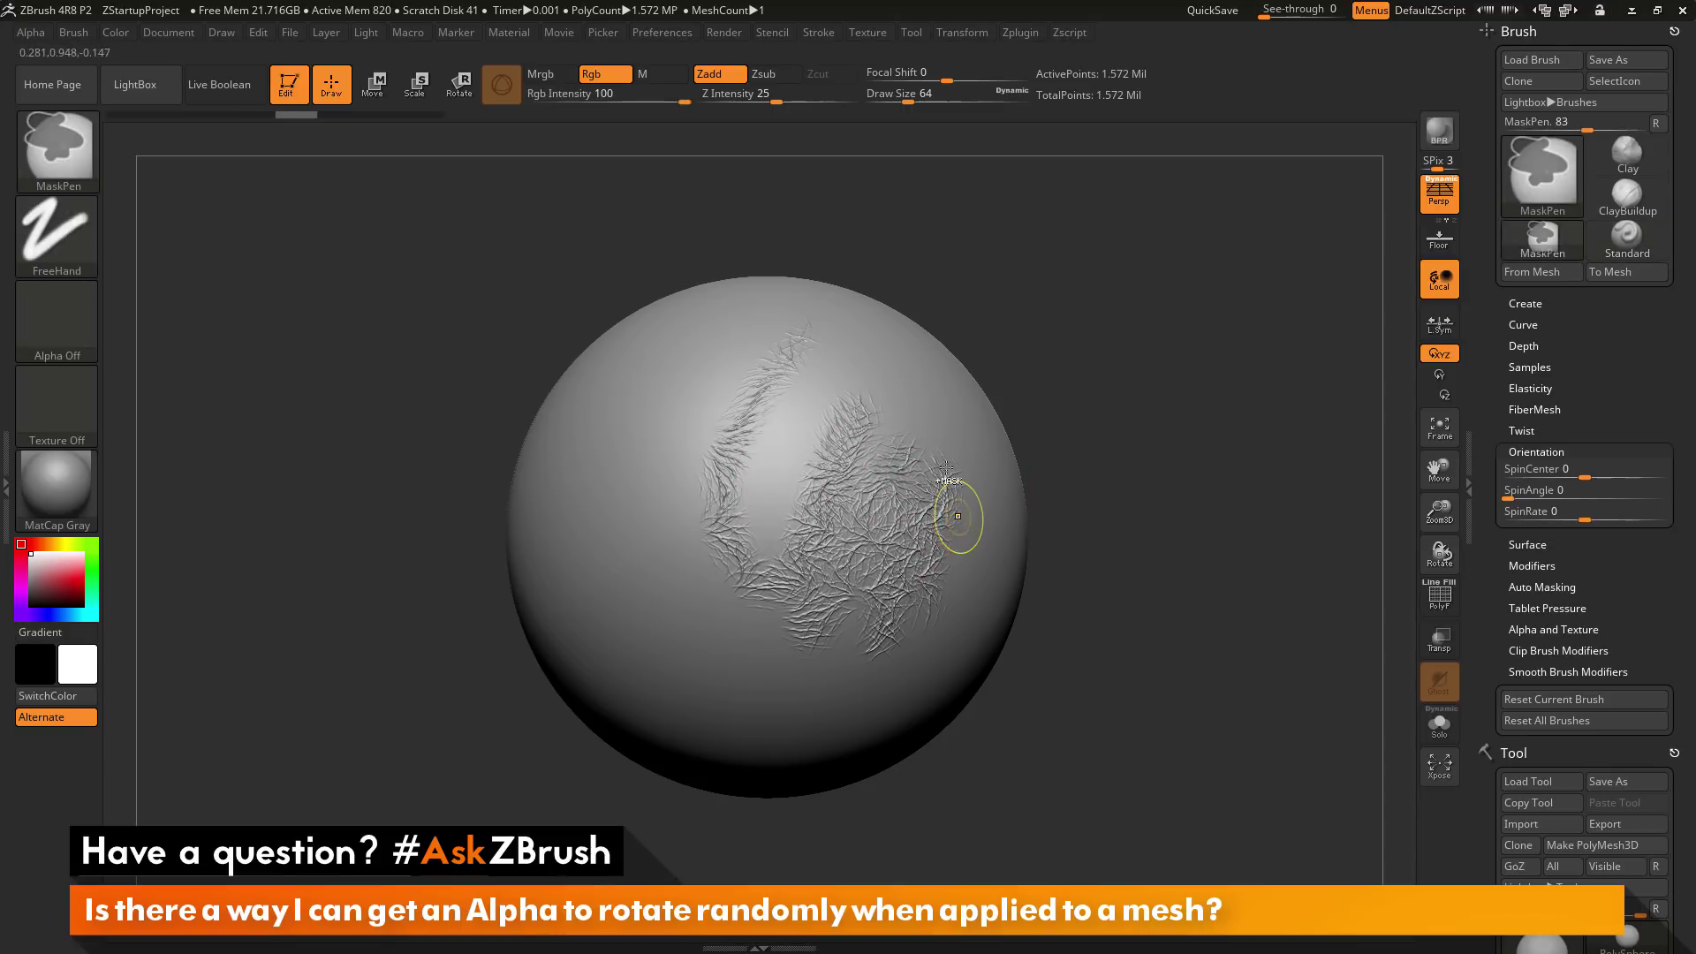
key(ctrl+z)
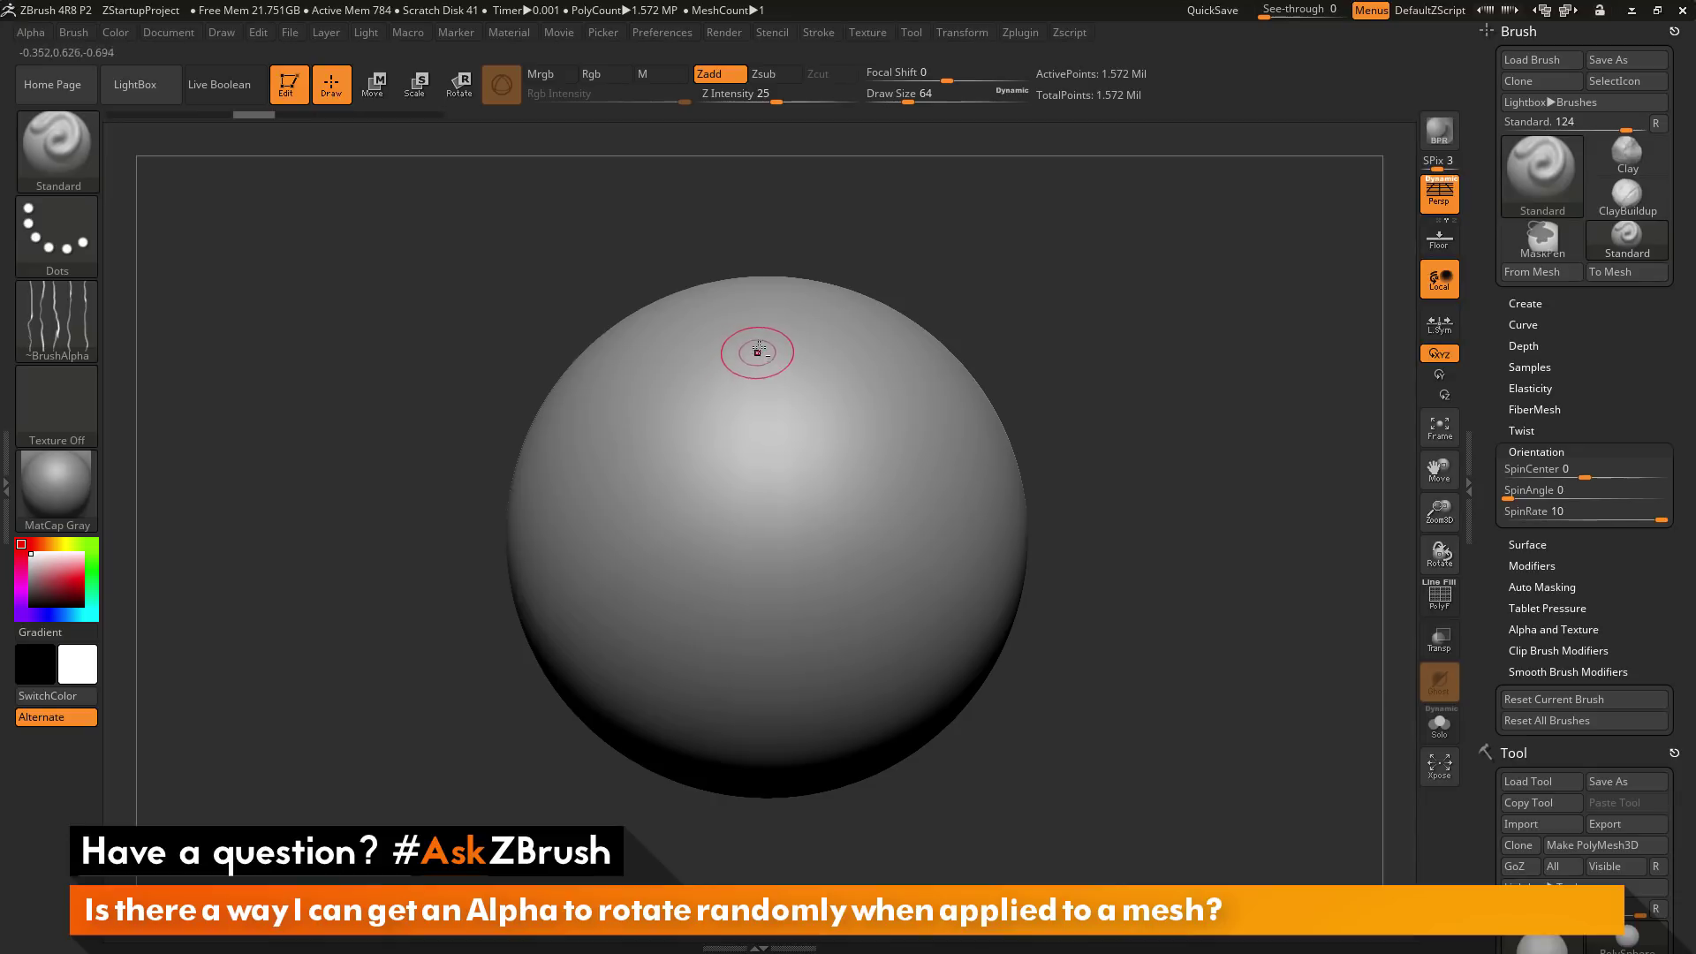
Step: Sculpt more randomly rotating, hair-like test strokes and undo each one
mouse_move(758, 347)
mouse_down()
mouse_move(697, 478)
mouse_move(751, 442)
mouse_move(716, 521)
mouse_move(781, 442)
mouse_move(768, 490)
mouse_move(781, 609)
mouse_move(751, 565)
mouse_move(698, 556)
mouse_move(823, 572)
mouse_move(857, 513)
mouse_move(808, 424)
mouse_move(852, 438)
mouse_move(848, 623)
mouse_move(795, 623)
mouse_up()
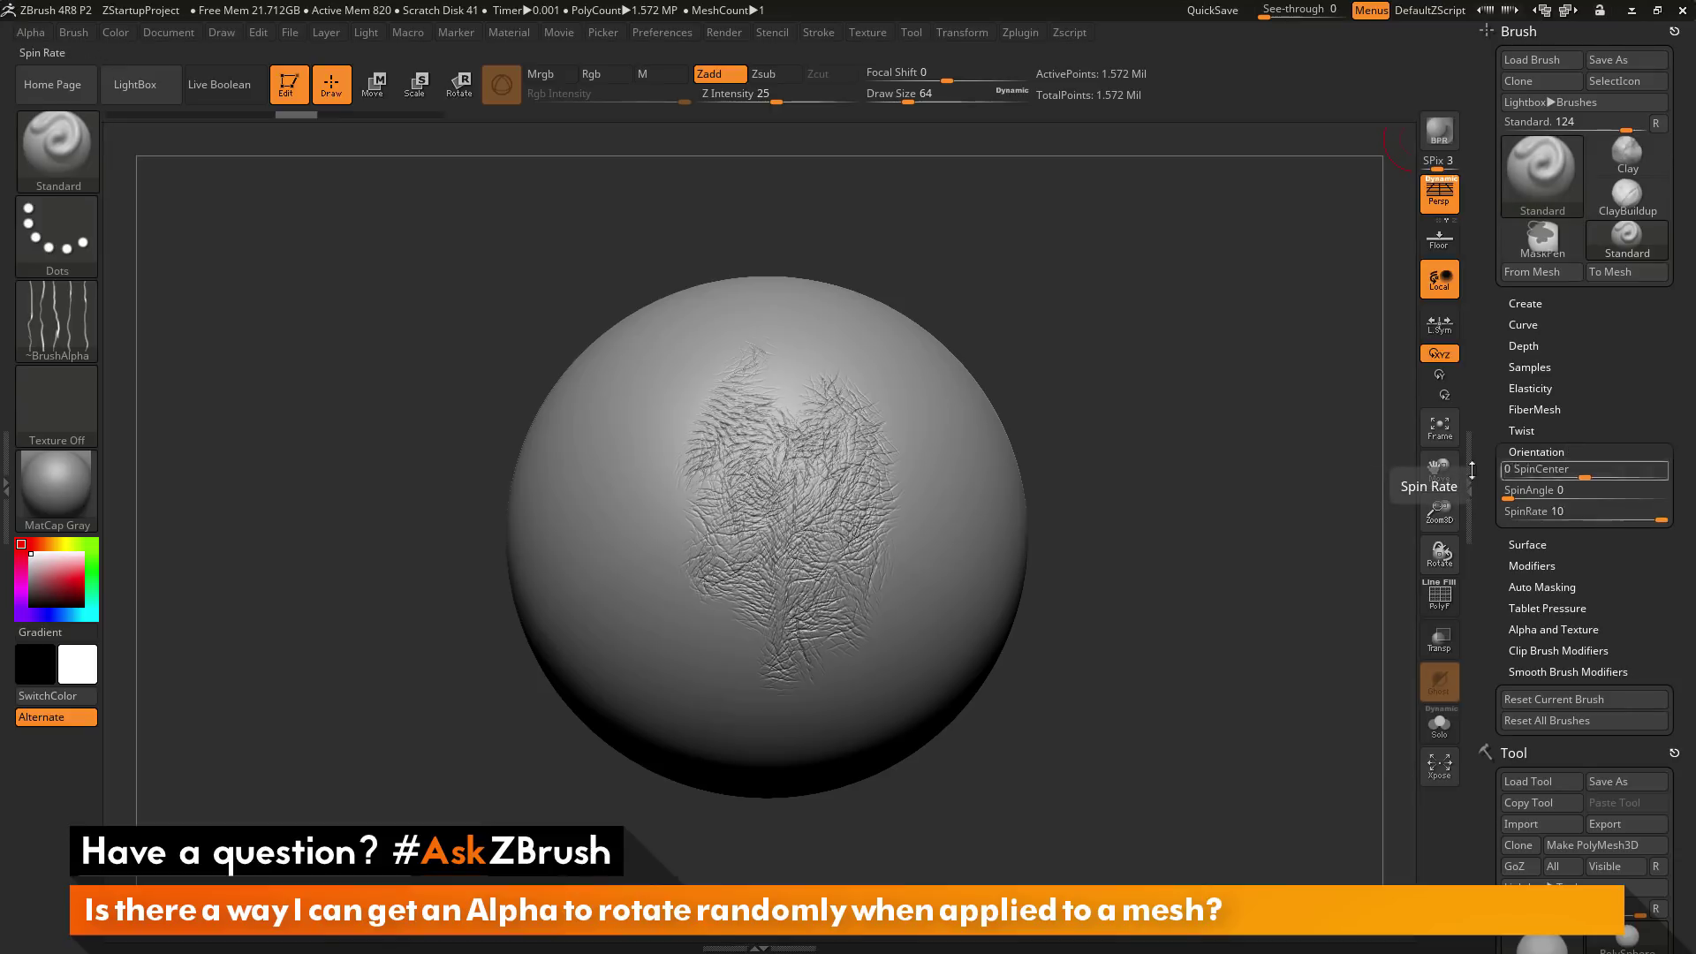
key(ctrl+z)
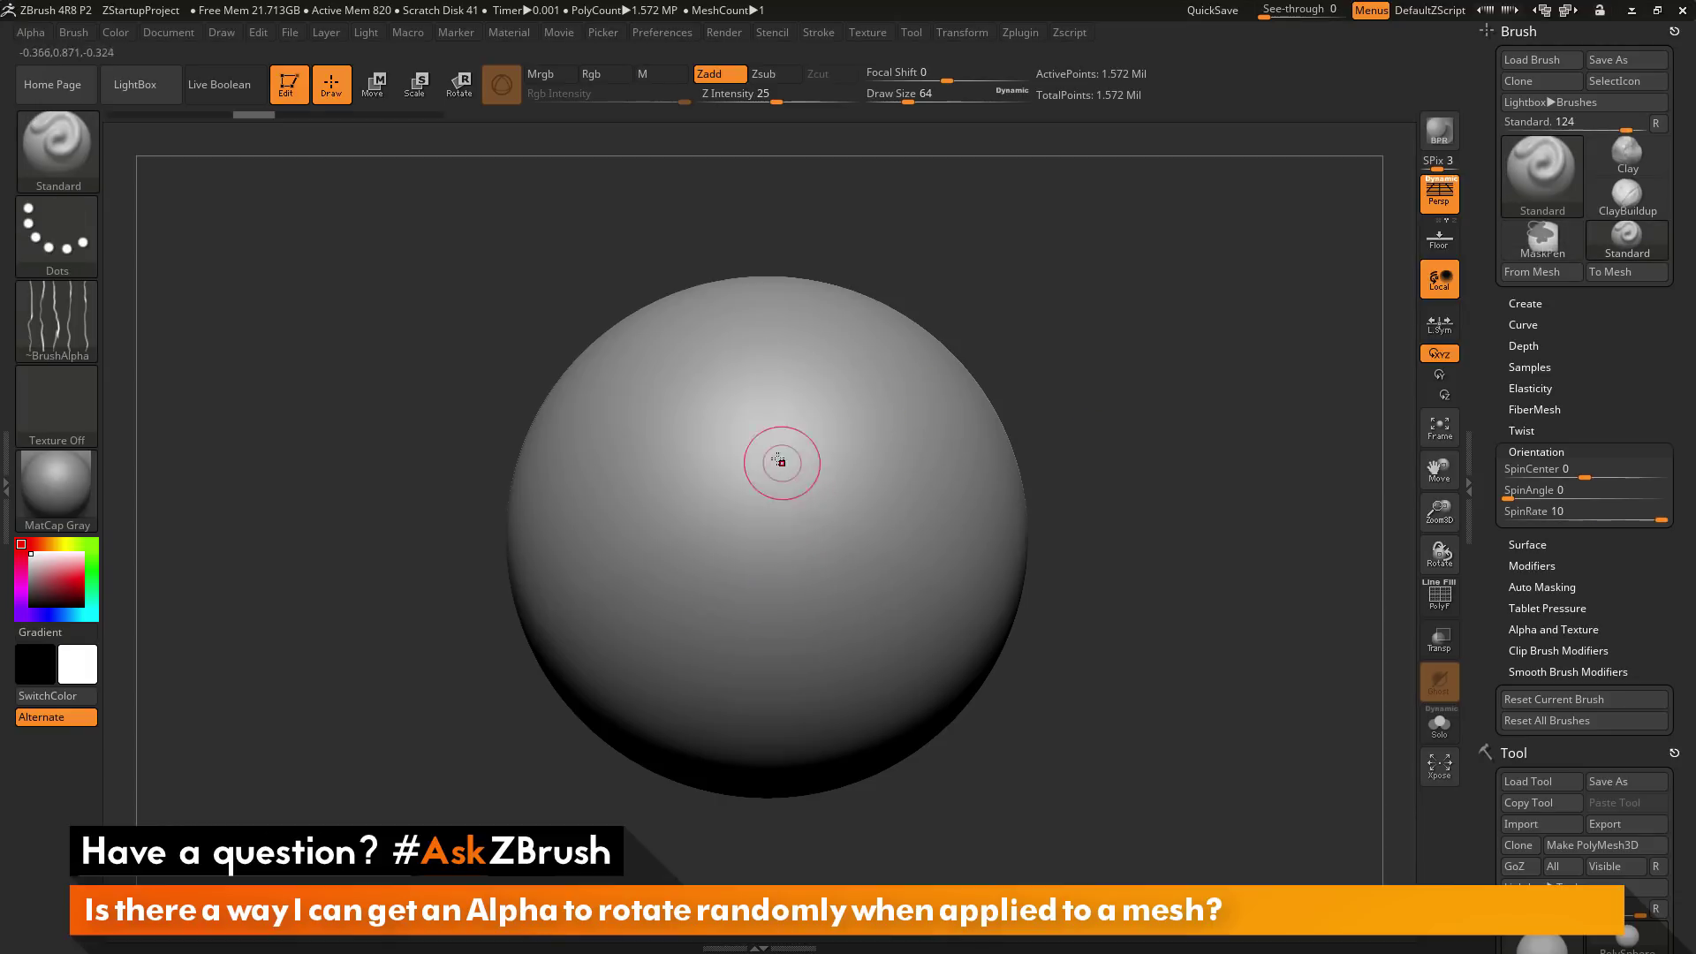
mouse_move(806, 366)
mouse_down()
mouse_move(733, 499)
mouse_move(707, 610)
mouse_move(842, 407)
mouse_move(762, 632)
mouse_move(870, 437)
mouse_move(824, 575)
mouse_move(848, 645)
mouse_move(910, 490)
mouse_move(897, 451)
mouse_up()
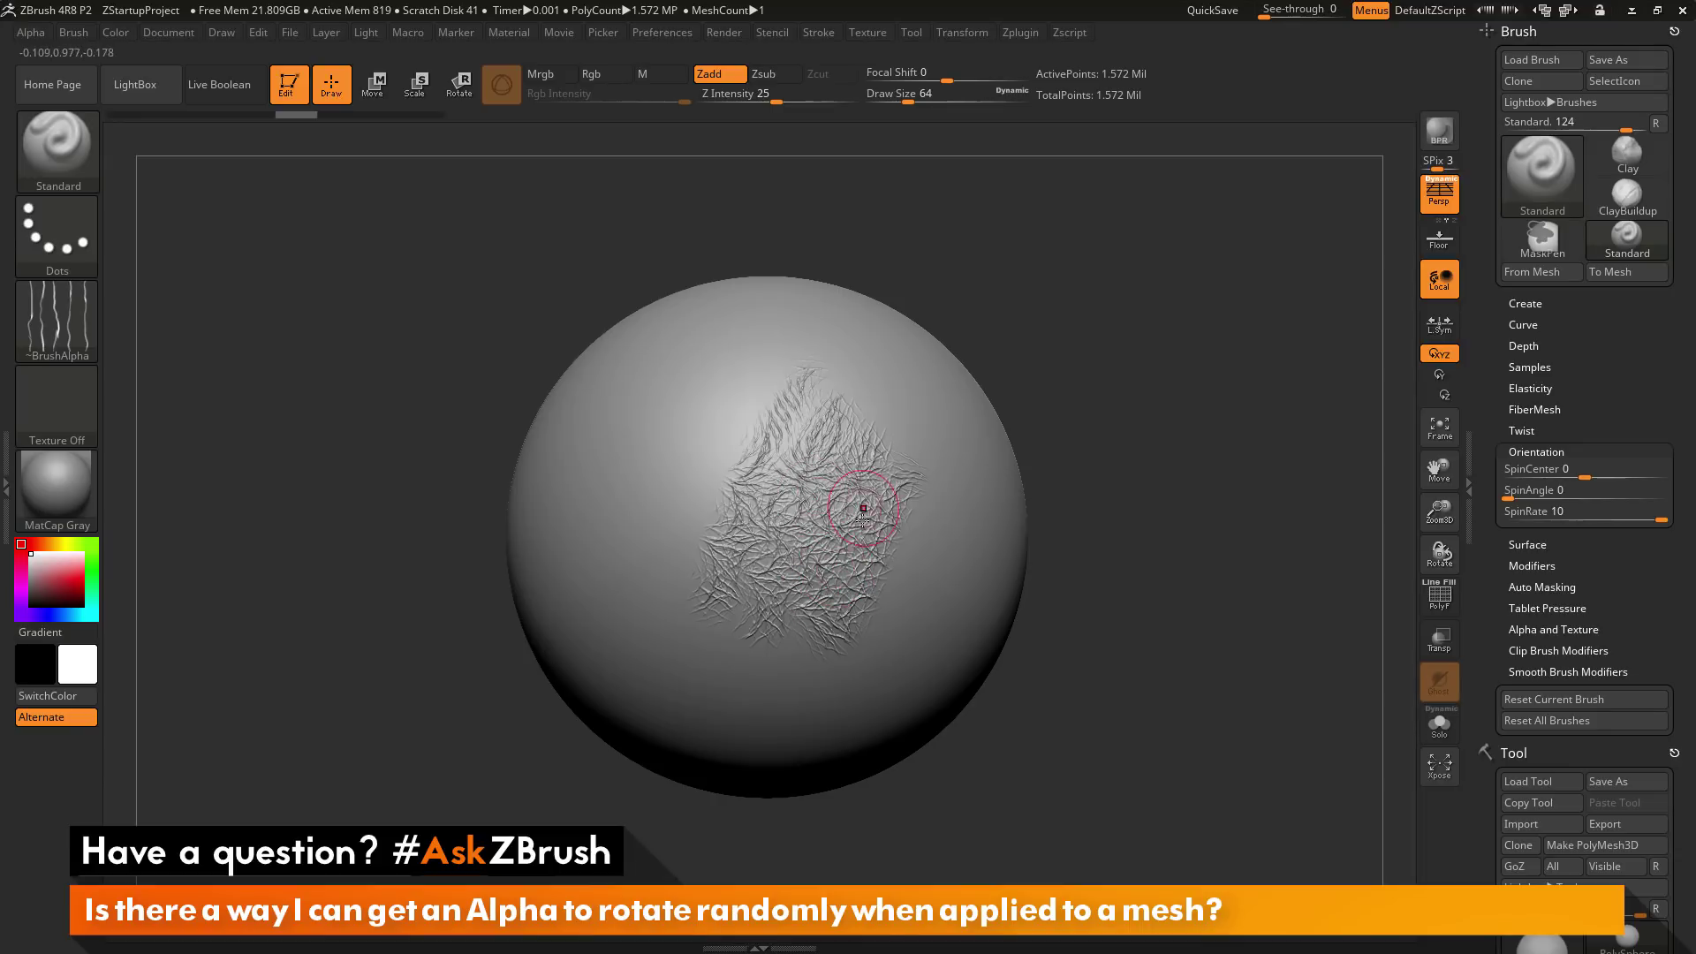
key(ctrl+z)
key(ctrl+z)
key(ctrl+z)
key(ctrl+z)
key(ctrl+z)
key(ctrl+z)
key(ctrl+z)
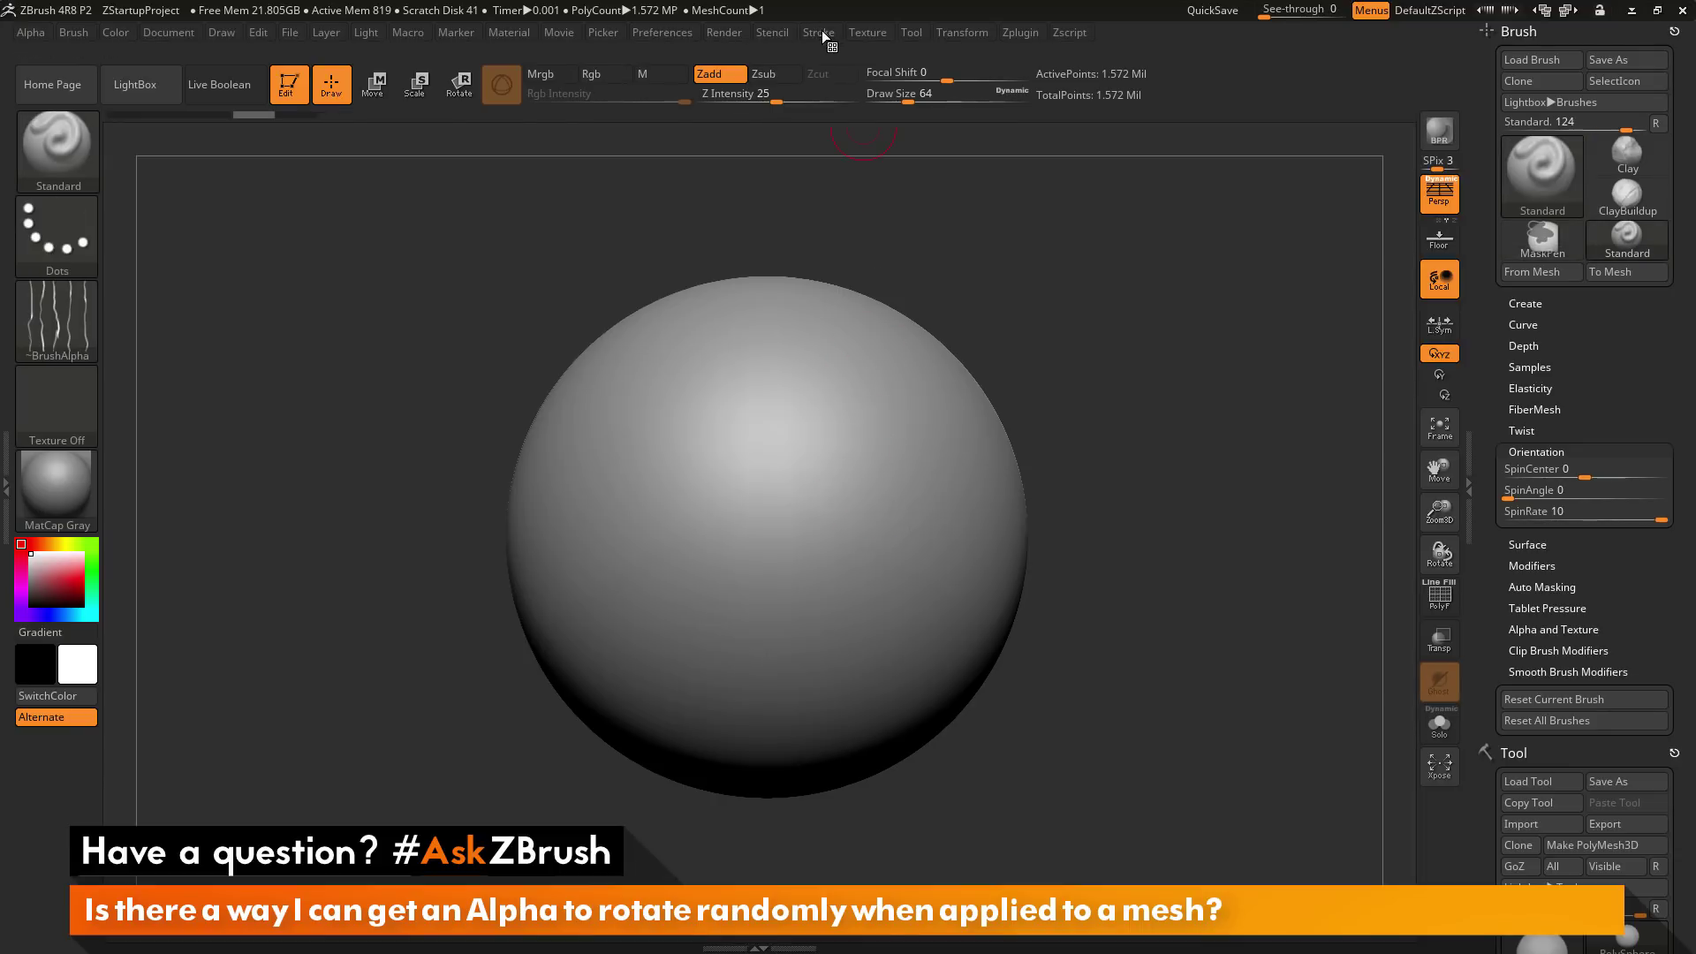
Step: Raise the Stroke > Lazy Mouse LazyStep to about 0.43
click(820, 33)
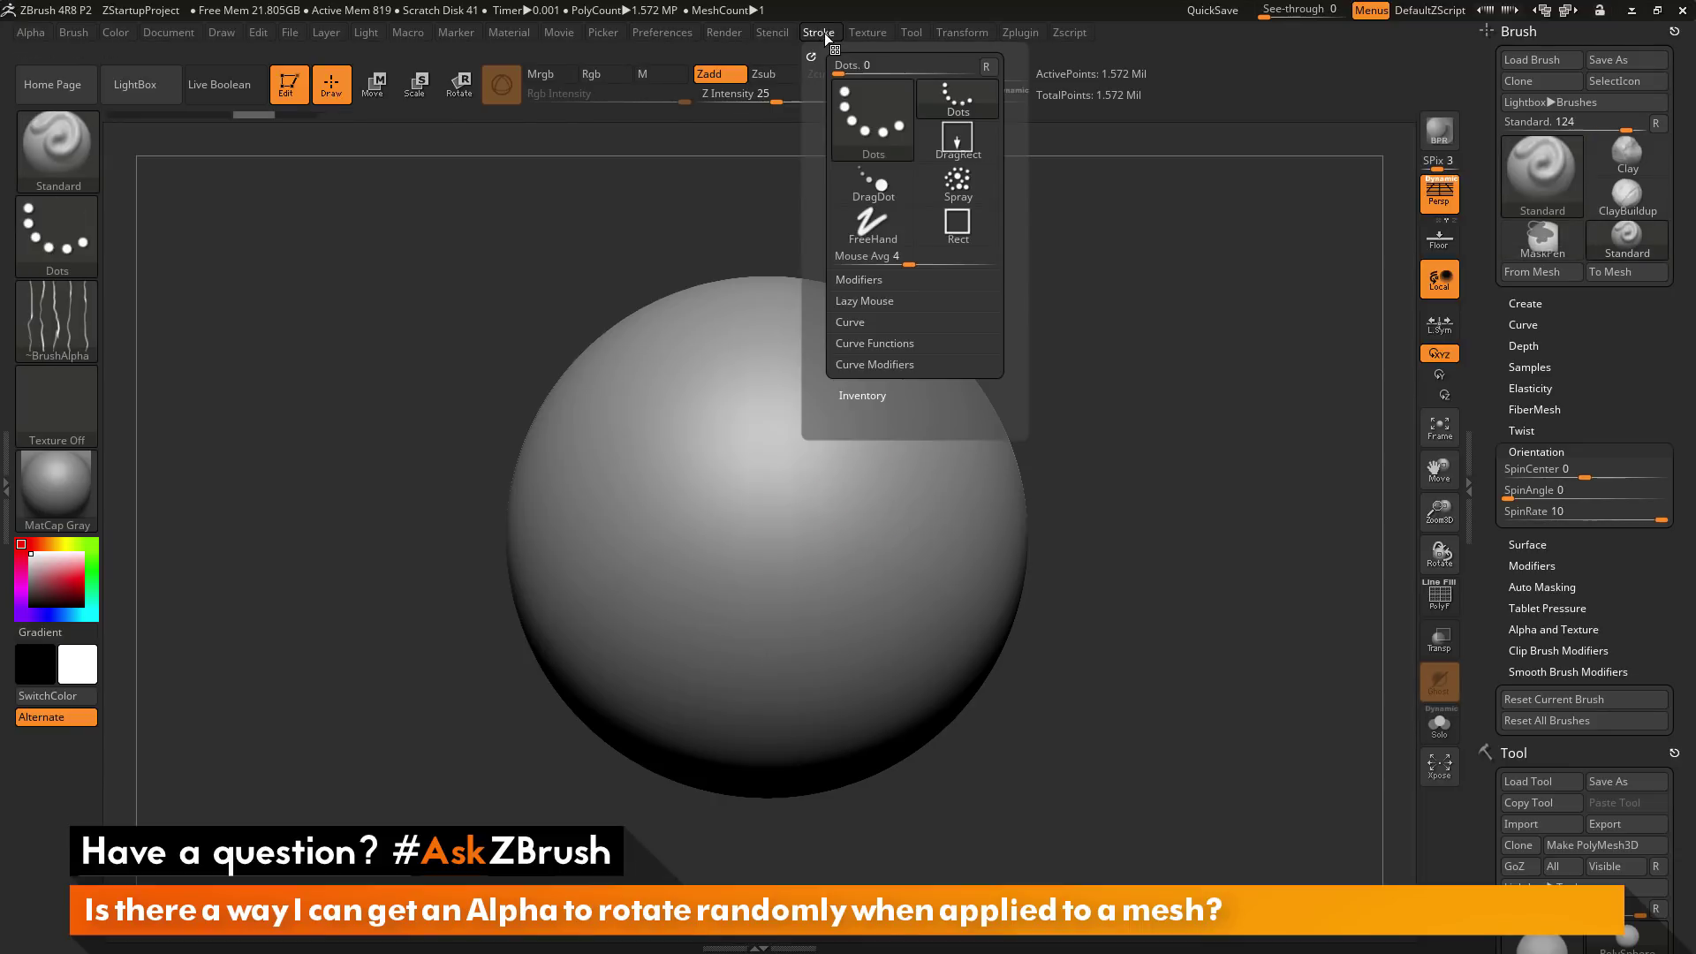
click(874, 301)
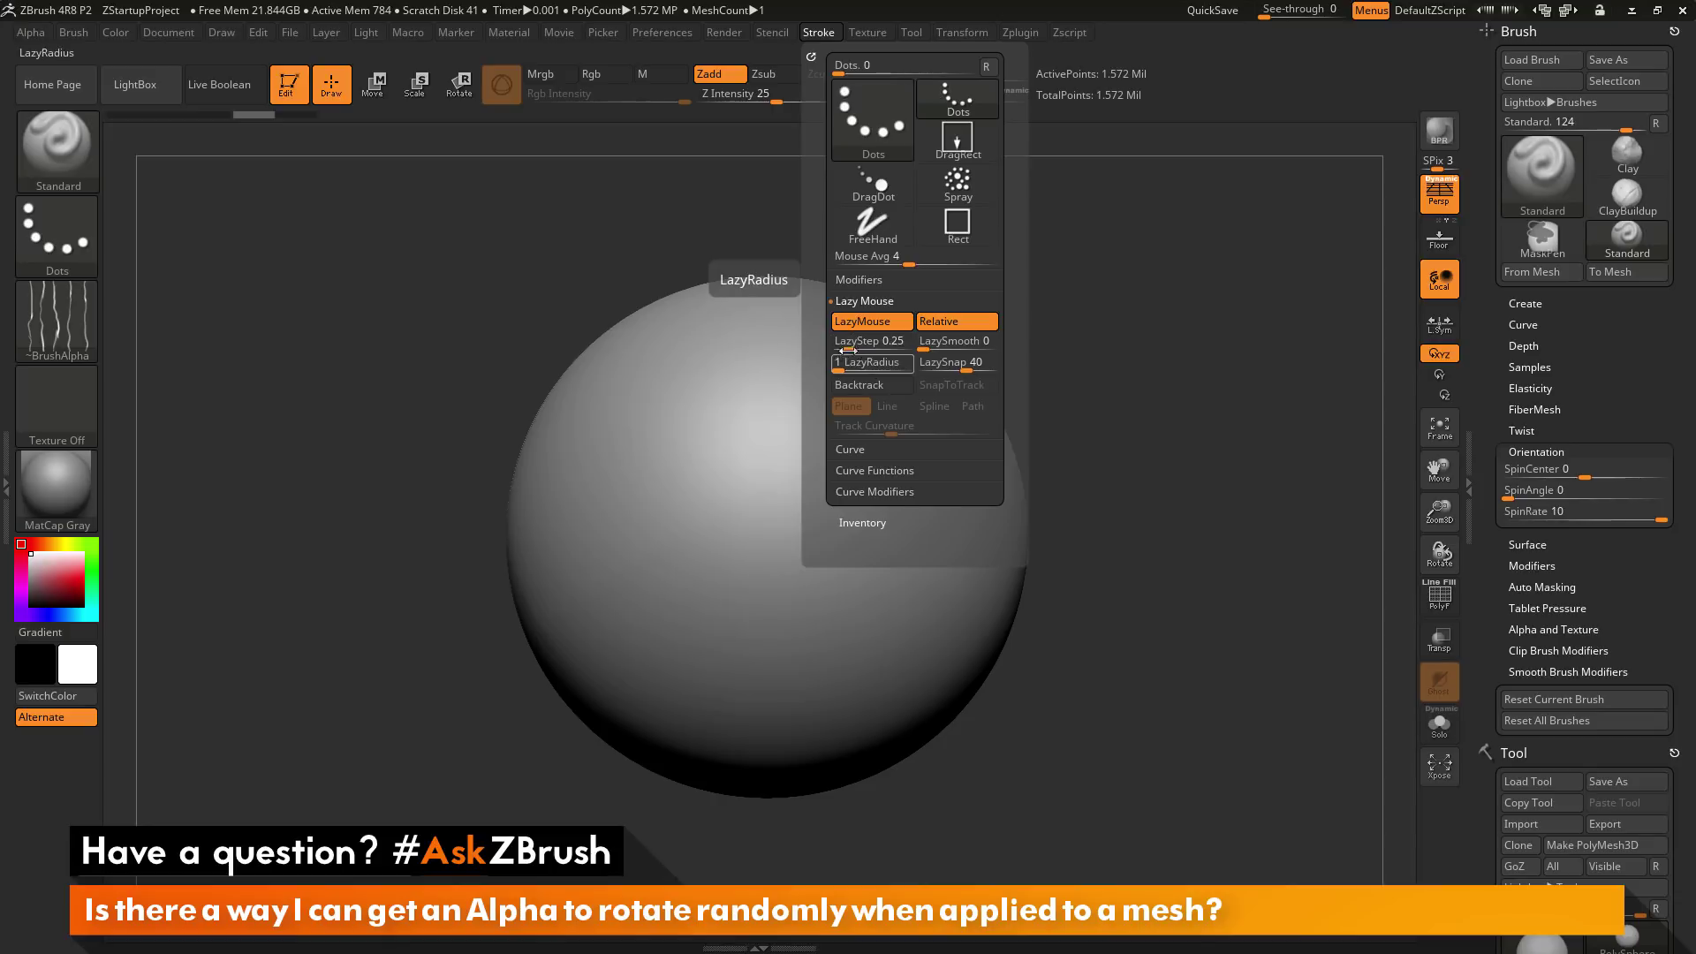
drag(849, 346, 853, 342)
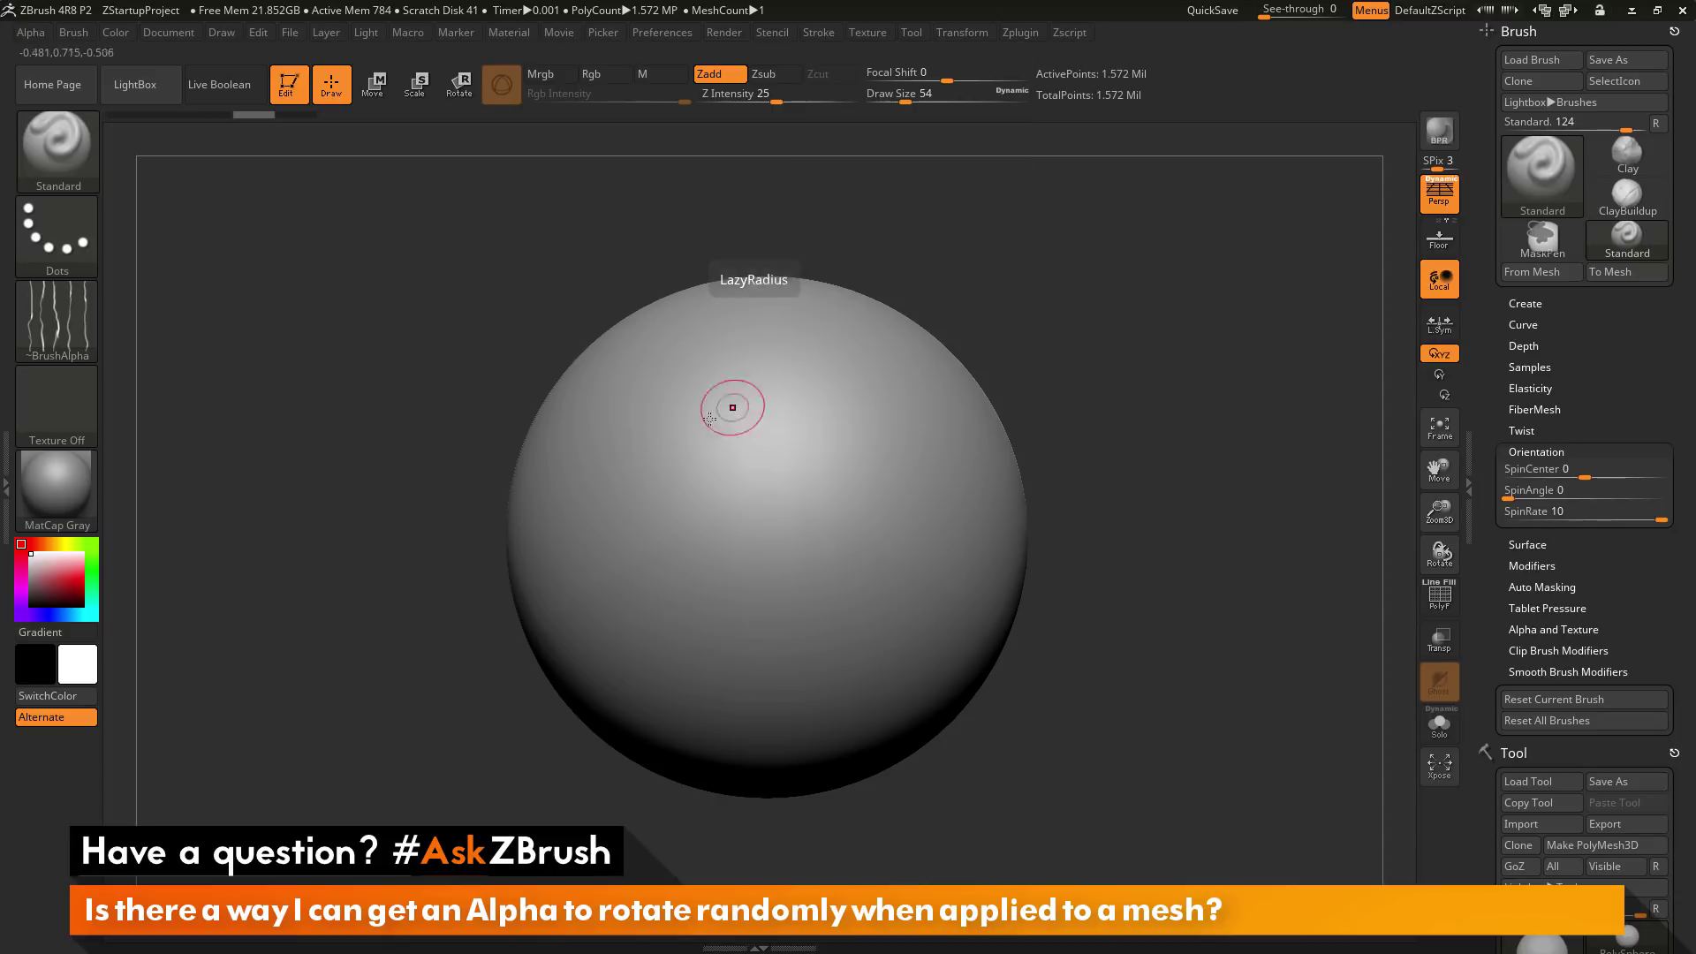
Step: Set Draw Size to 108 and carve criss-crossing skin-like creases over the sphere
key(space)
drag(723, 413, 744, 413)
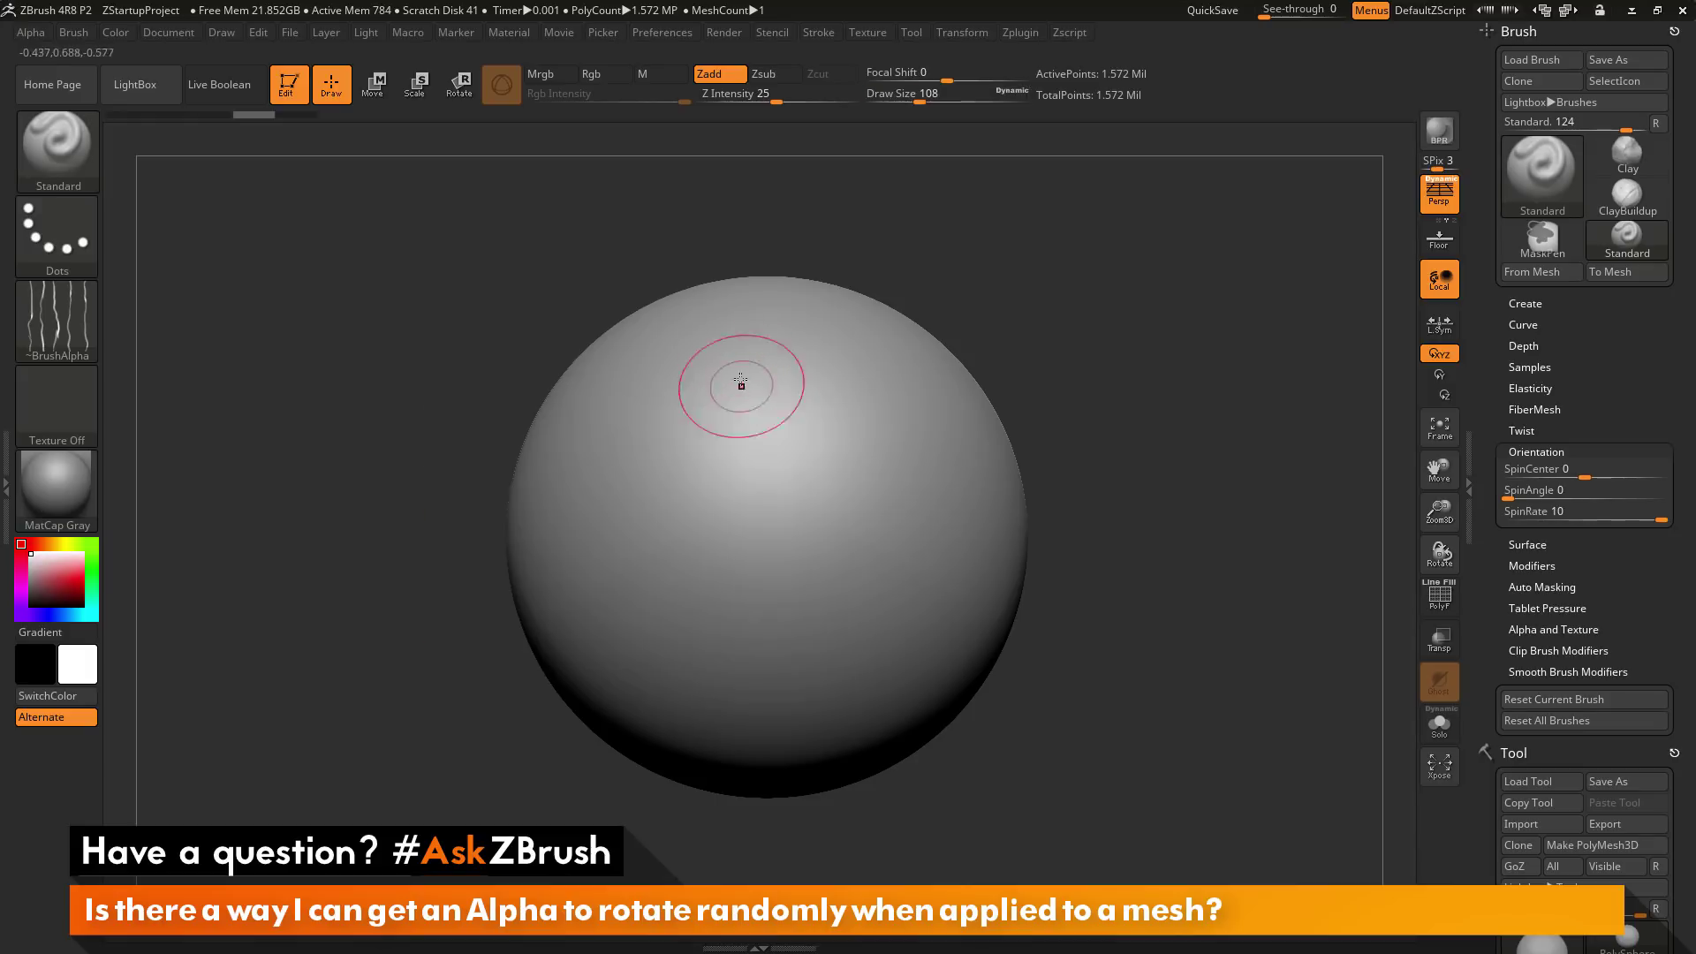
mouse_move(706, 347)
mouse_down()
mouse_move(641, 510)
mouse_move(662, 548)
mouse_move(754, 387)
mouse_move(716, 500)
mouse_move(740, 561)
mouse_move(810, 395)
mouse_move(792, 613)
mouse_move(825, 516)
mouse_move(866, 466)
mouse_move(888, 601)
mouse_move(897, 439)
mouse_move(841, 398)
mouse_move(831, 351)
mouse_move(710, 398)
mouse_move(647, 574)
mouse_move(696, 553)
mouse_move(703, 591)
mouse_move(738, 598)
mouse_move(766, 634)
mouse_move(885, 602)
mouse_move(910, 446)
mouse_move(827, 535)
mouse_move(815, 432)
mouse_move(730, 532)
mouse_move(775, 395)
mouse_move(664, 501)
mouse_move(696, 373)
mouse_move(592, 475)
mouse_move(597, 538)
mouse_move(636, 515)
mouse_move(618, 638)
mouse_move(661, 592)
mouse_move(696, 610)
mouse_move(745, 688)
mouse_move(843, 698)
mouse_up()
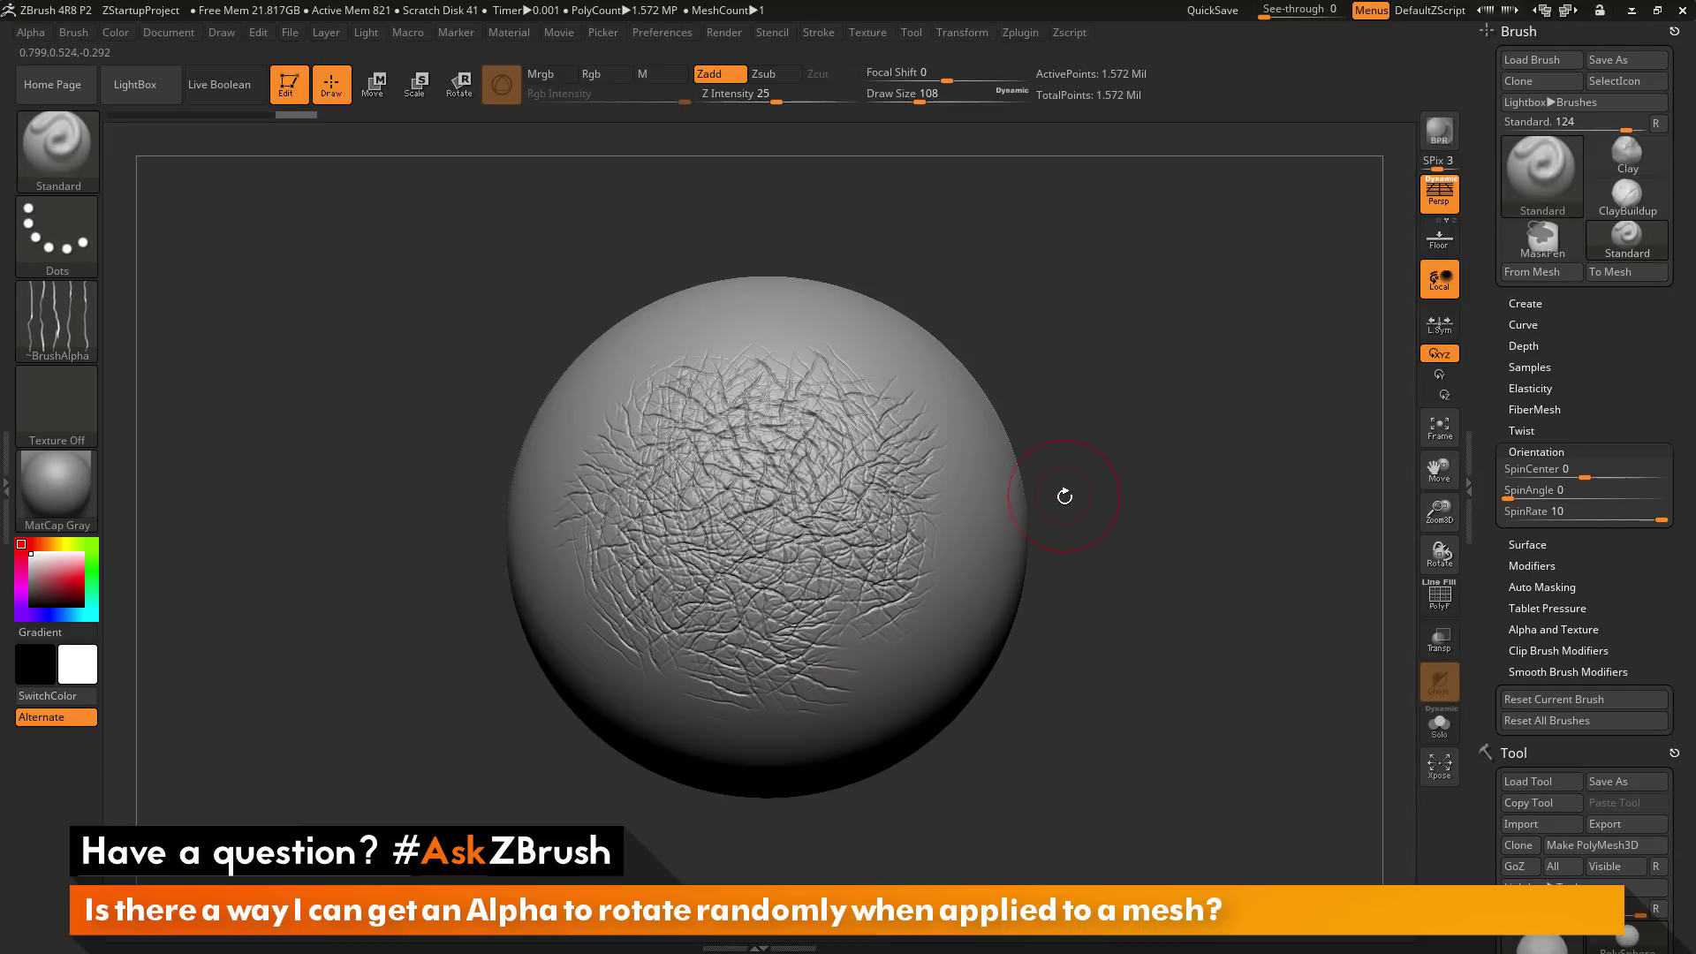
mouse_move(896, 509)
mouse_down()
mouse_move(871, 539)
mouse_move(888, 552)
mouse_up()
Step: Expand Brush > Alpha and Texture and undo the previous crease pattern
scroll(1555, 550, down, 2)
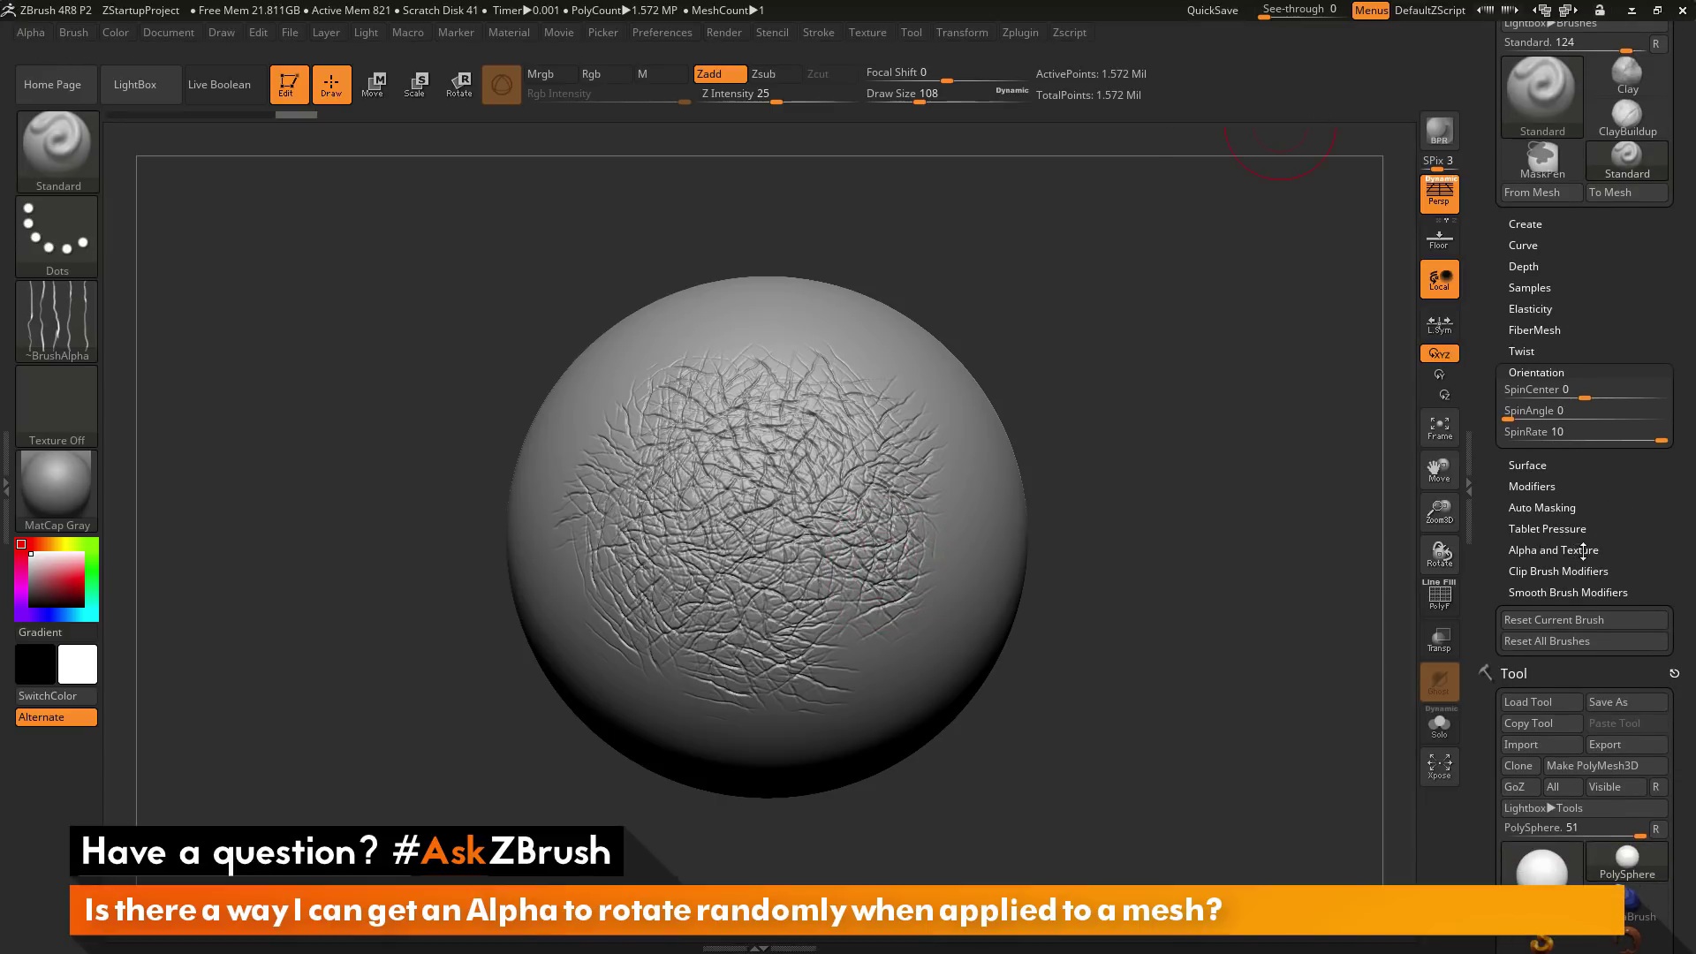
click(1587, 549)
scroll(1625, 397, down, 2)
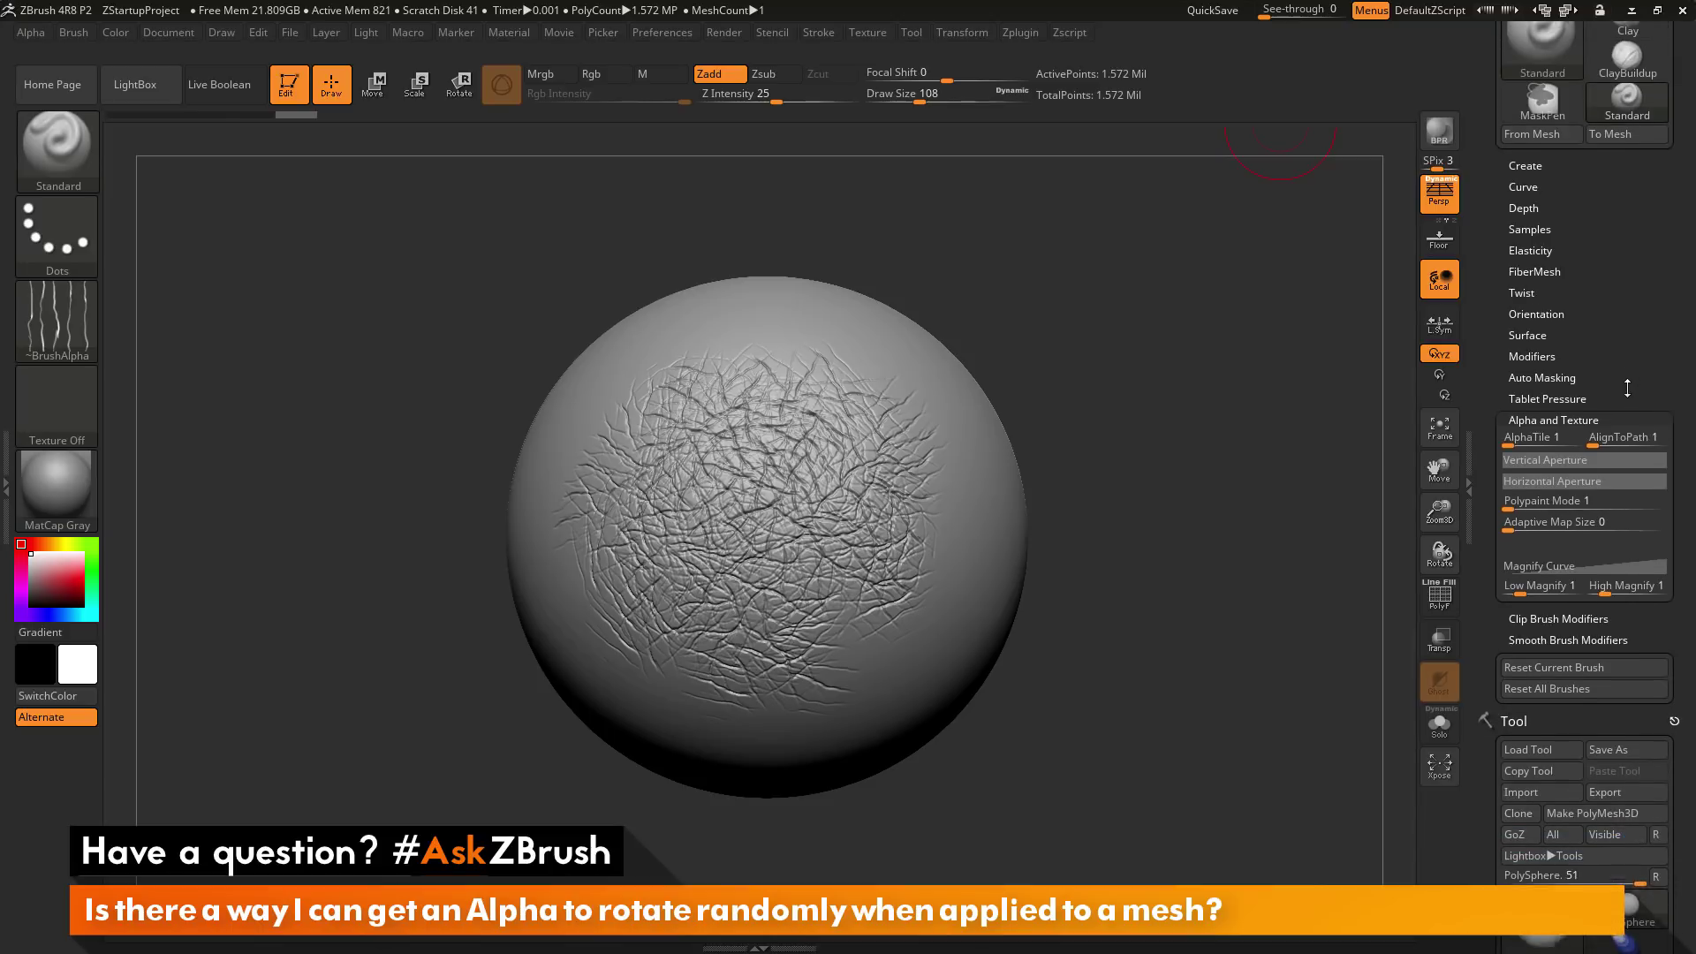
scroll(1632, 369, down, 1)
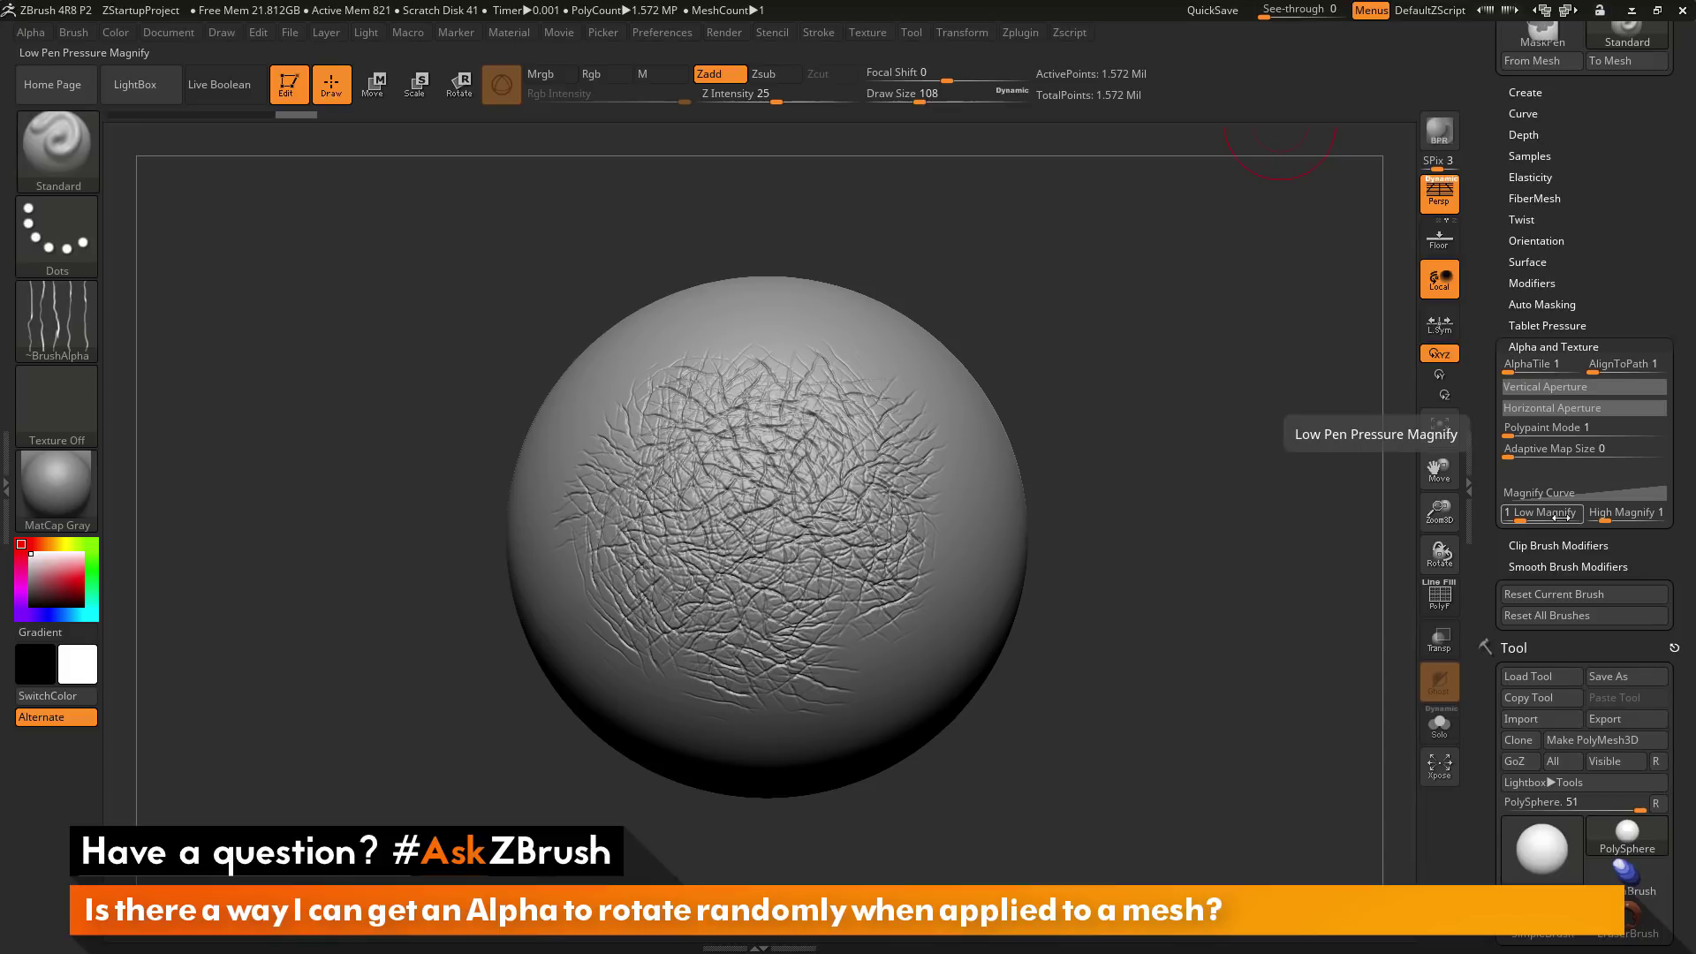
key(ctrl+z)
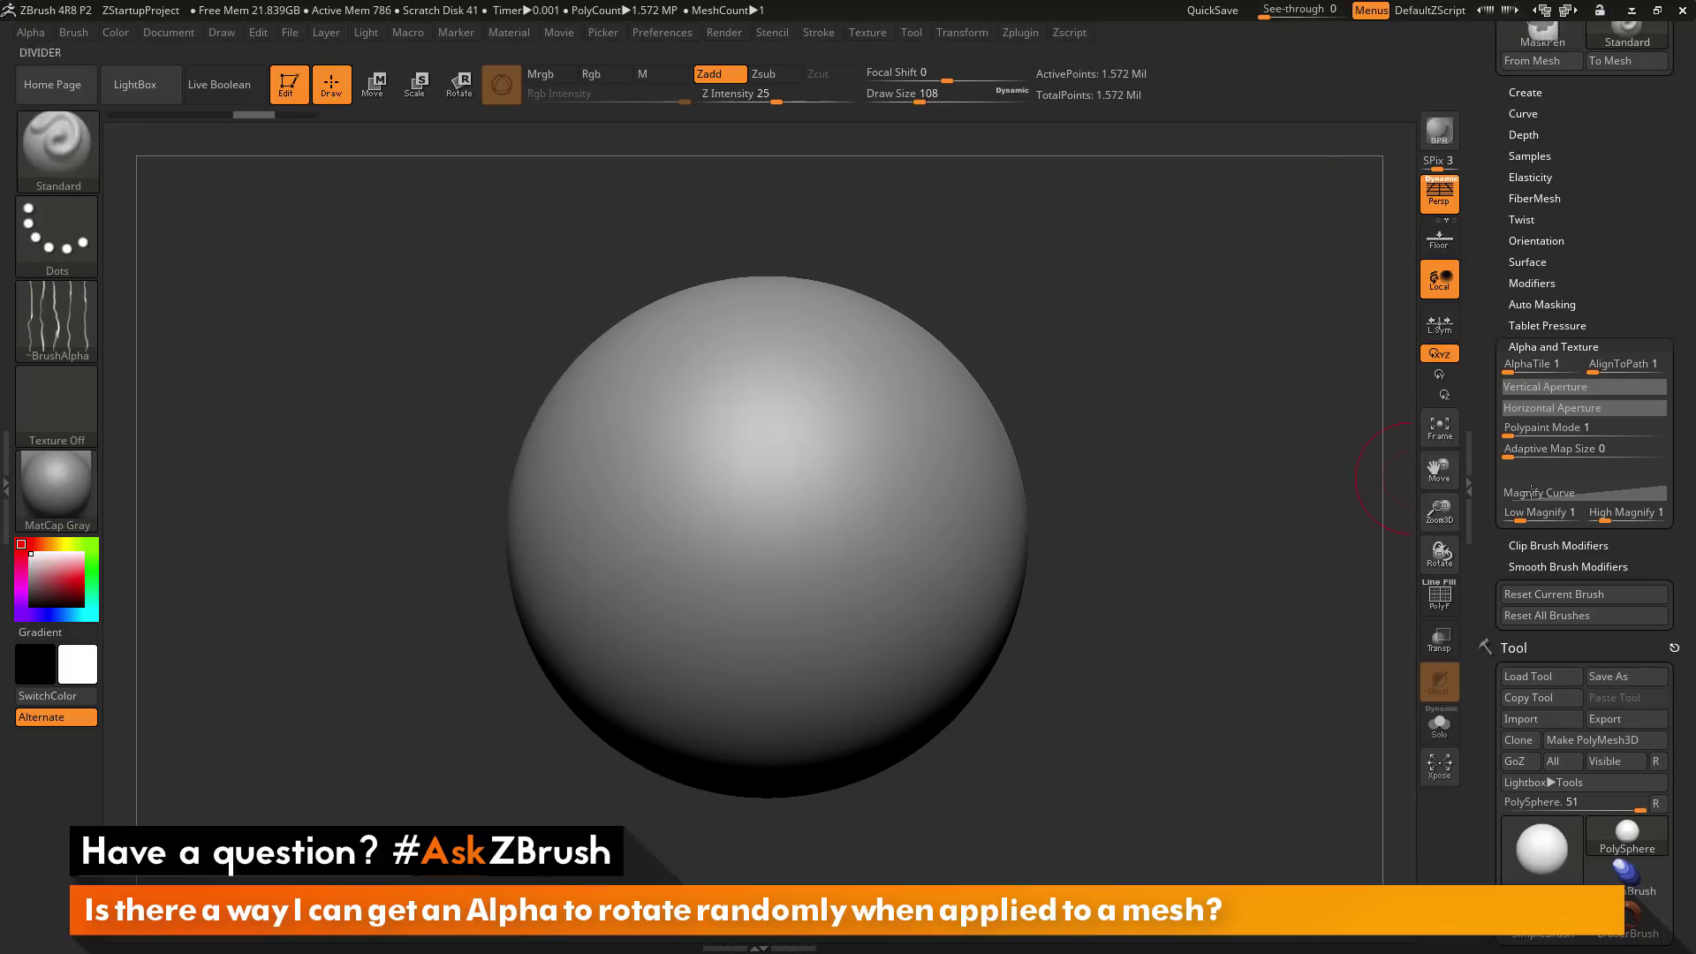
Step: Set High Magnify to 2 and resculpt bold crack-like wrinkles across the sphere
click(1606, 518)
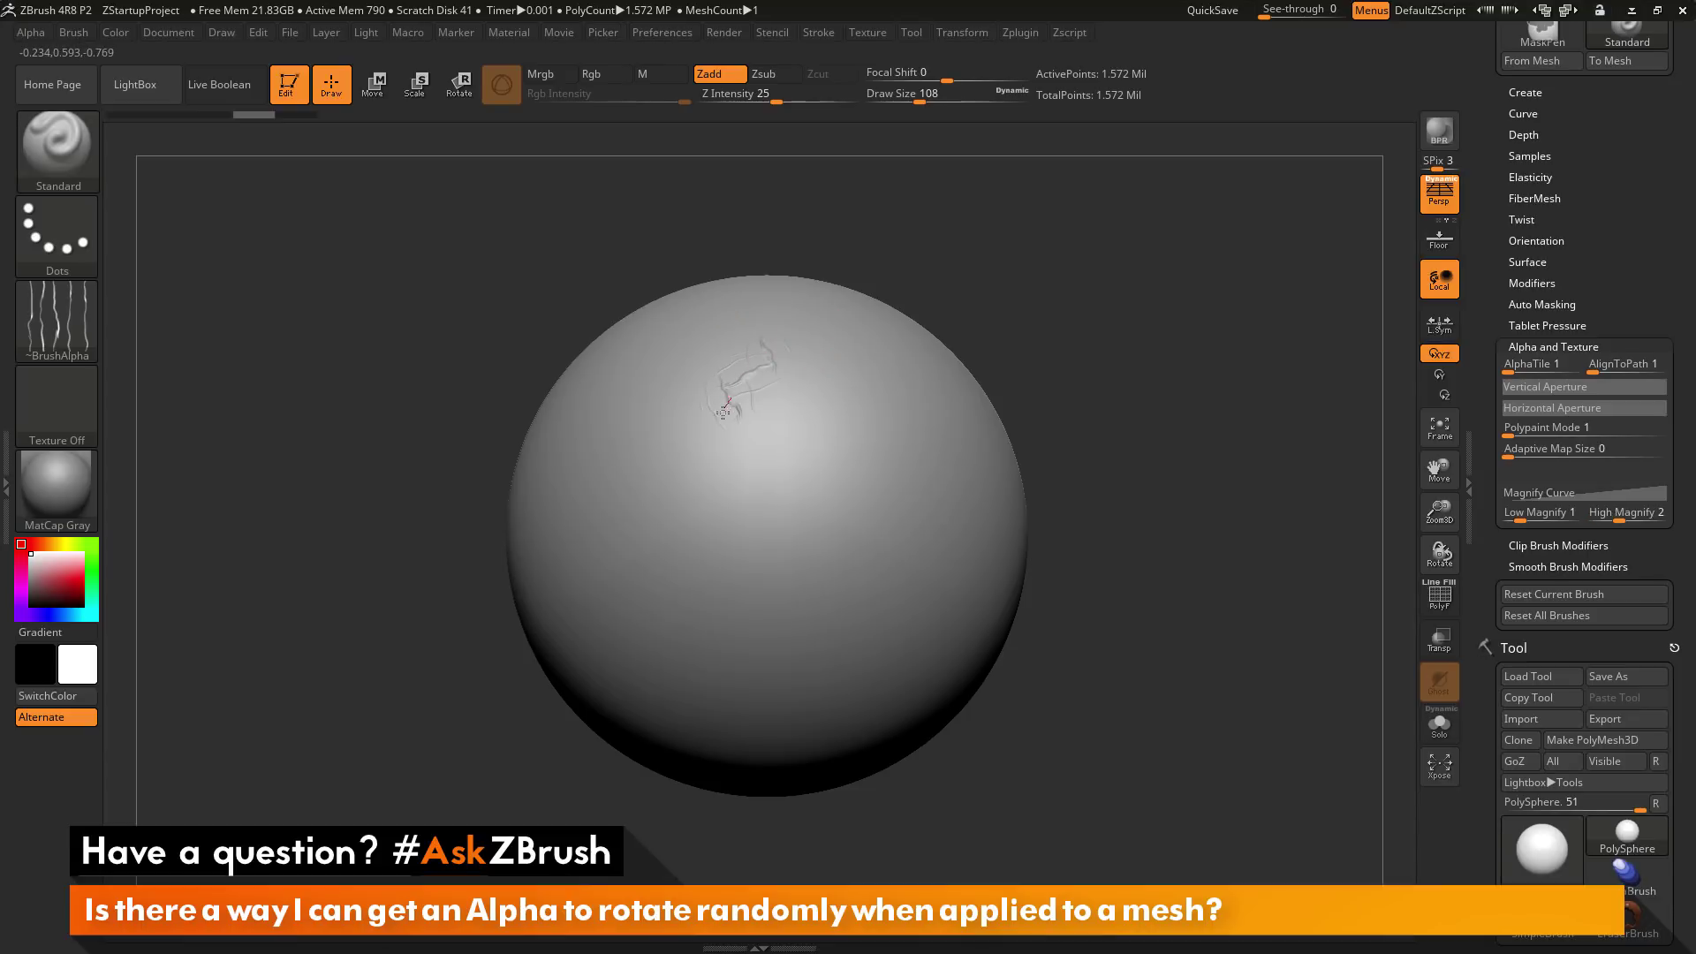
mouse_move(698, 486)
mouse_down()
mouse_move(754, 496)
mouse_move(823, 376)
mouse_move(846, 392)
mouse_move(781, 635)
mouse_move(827, 623)
mouse_move(954, 423)
mouse_up()
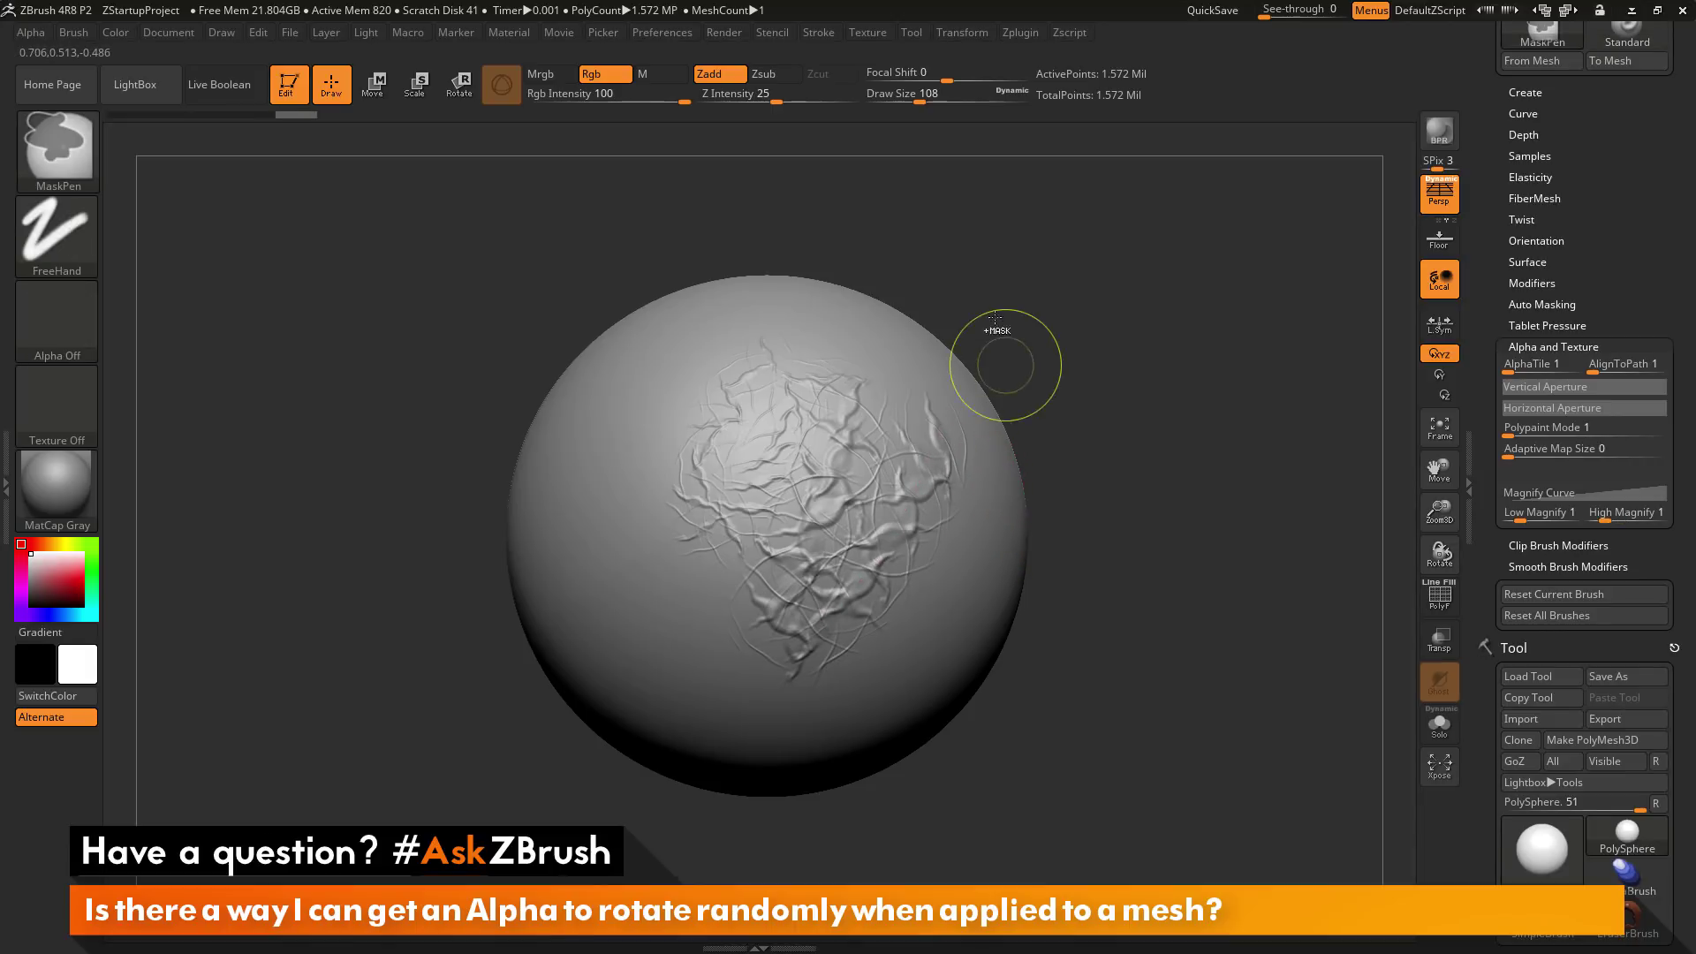
key(ctrl+z)
mouse_move(723, 329)
mouse_down()
mouse_move(666, 448)
mouse_move(736, 377)
mouse_move(765, 381)
mouse_move(709, 458)
mouse_move(701, 511)
mouse_move(794, 410)
mouse_move(747, 516)
mouse_move(759, 557)
mouse_move(872, 420)
mouse_move(902, 428)
mouse_move(845, 559)
mouse_move(885, 568)
mouse_move(923, 521)
mouse_move(938, 548)
mouse_move(882, 595)
mouse_move(776, 609)
mouse_move(764, 541)
mouse_move(692, 615)
mouse_move(670, 501)
mouse_up()
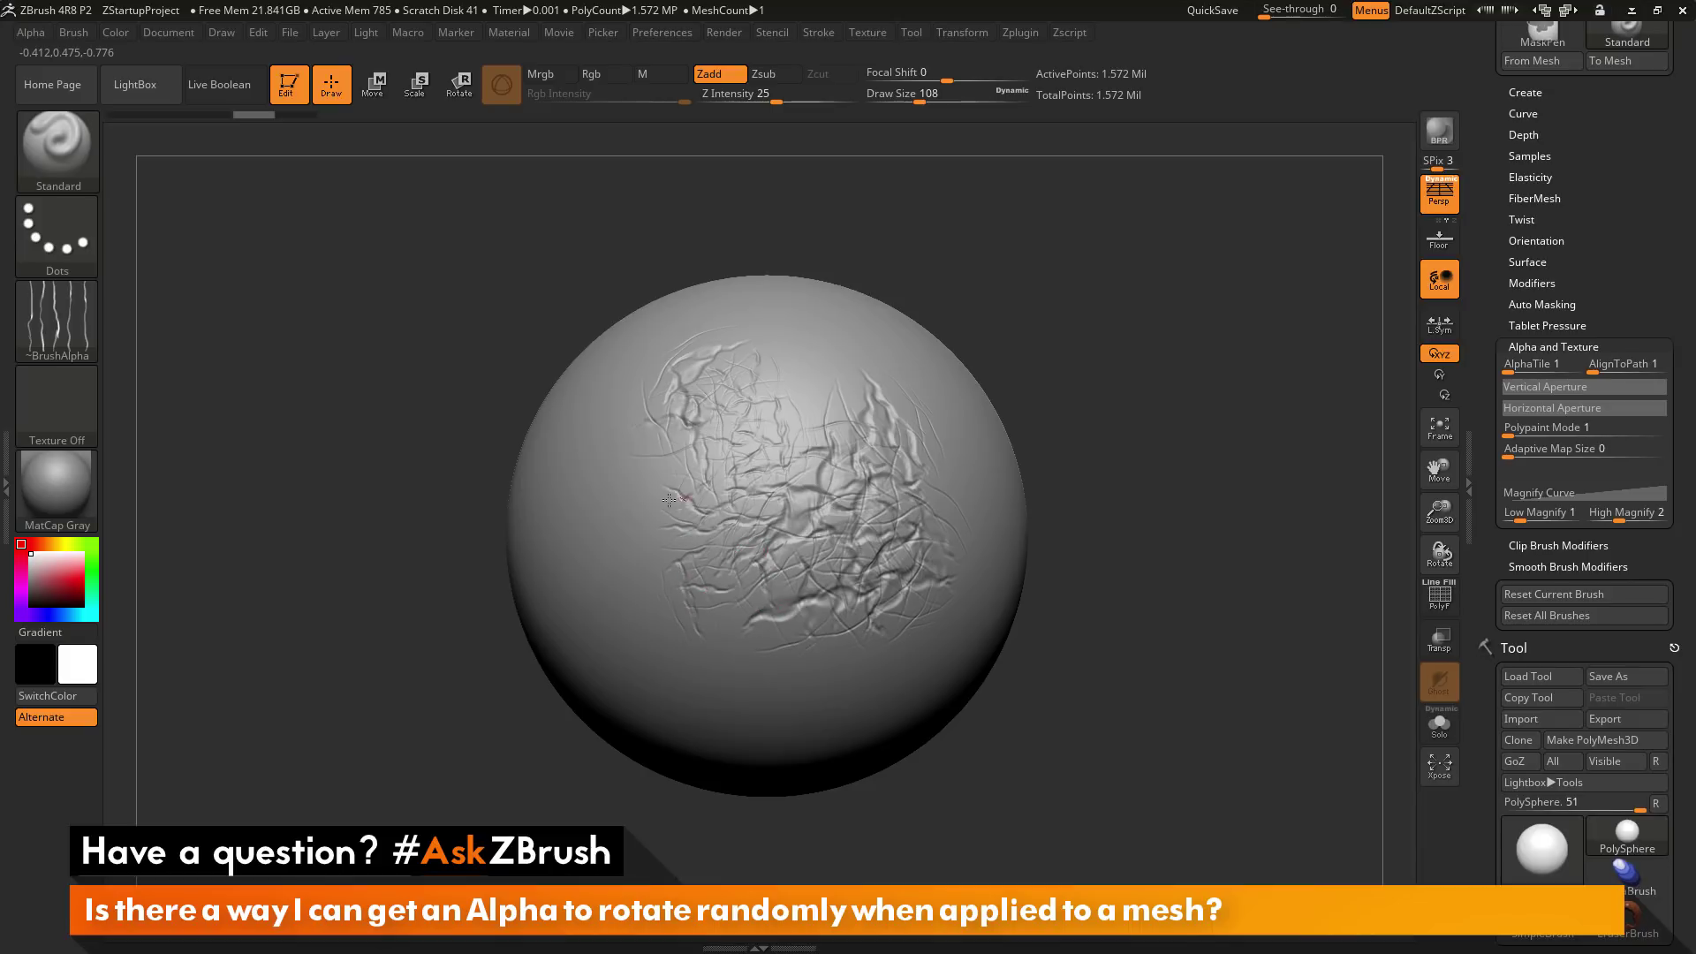
mouse_move(685, 406)
mouse_down()
mouse_move(704, 445)
mouse_move(824, 362)
mouse_move(844, 372)
mouse_move(682, 530)
mouse_move(633, 639)
mouse_move(694, 610)
mouse_move(728, 626)
mouse_move(745, 724)
mouse_move(809, 644)
mouse_move(849, 698)
mouse_up()
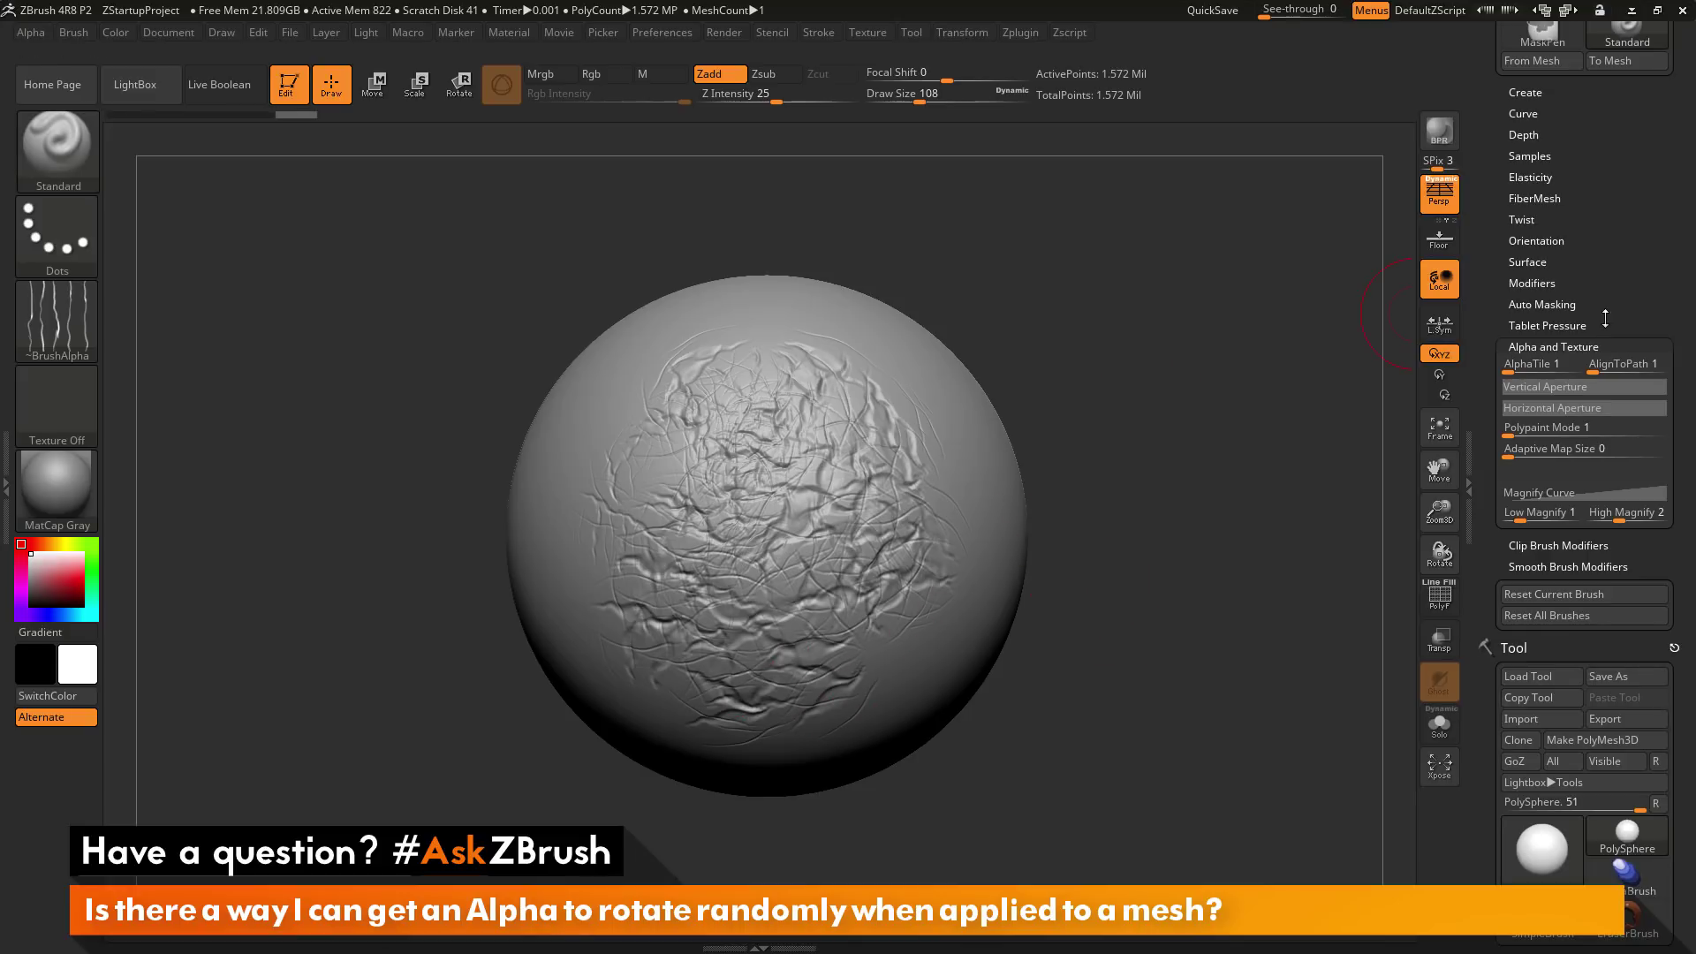
Step: Undo the scratch web, open the Magnify Curve editor, and sculpt wrinkles on the upper centre
drag(1627, 256, 1595, 380)
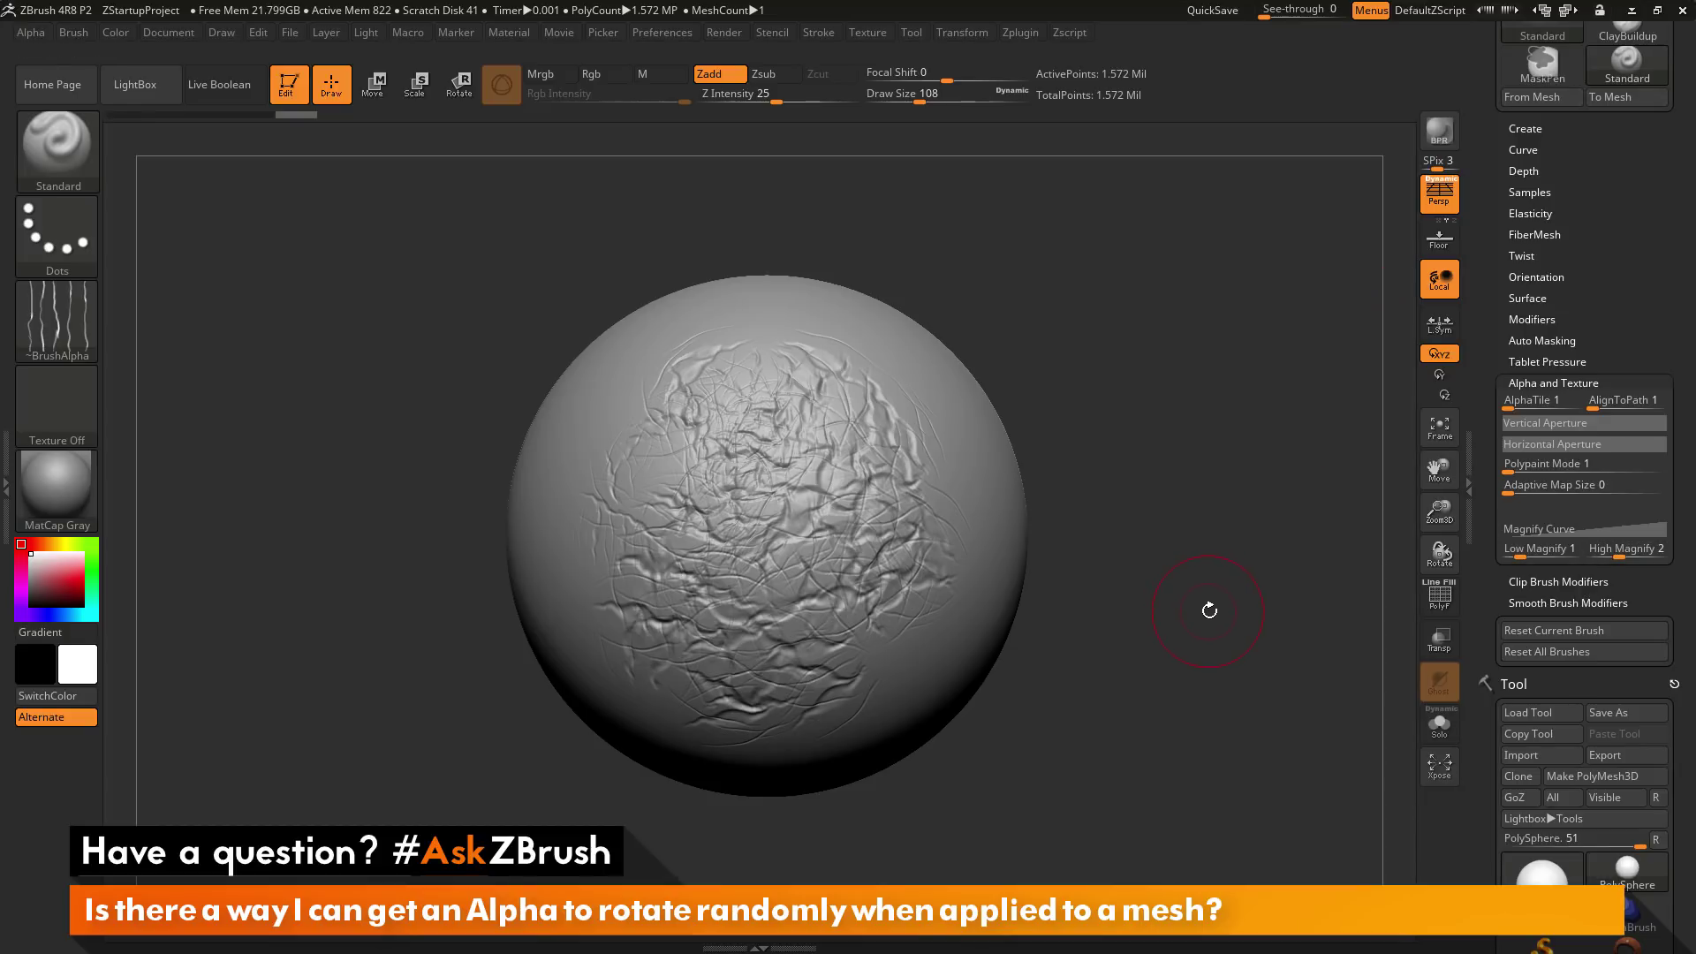
key(ctrl+z)
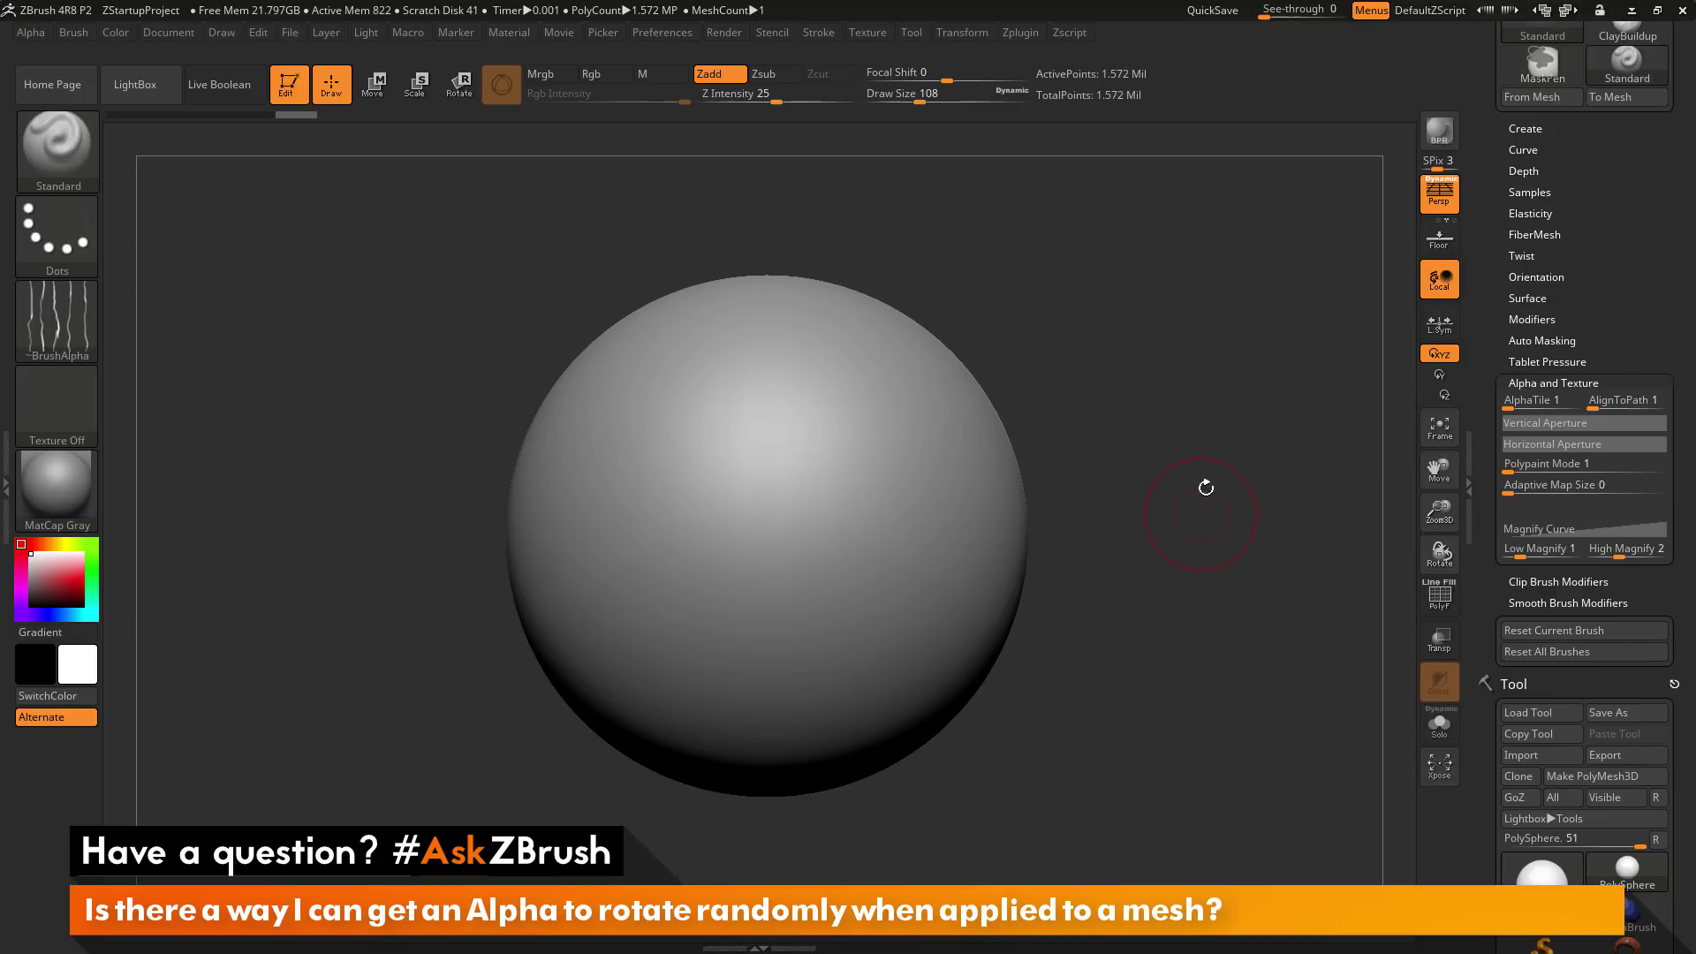
click(1611, 524)
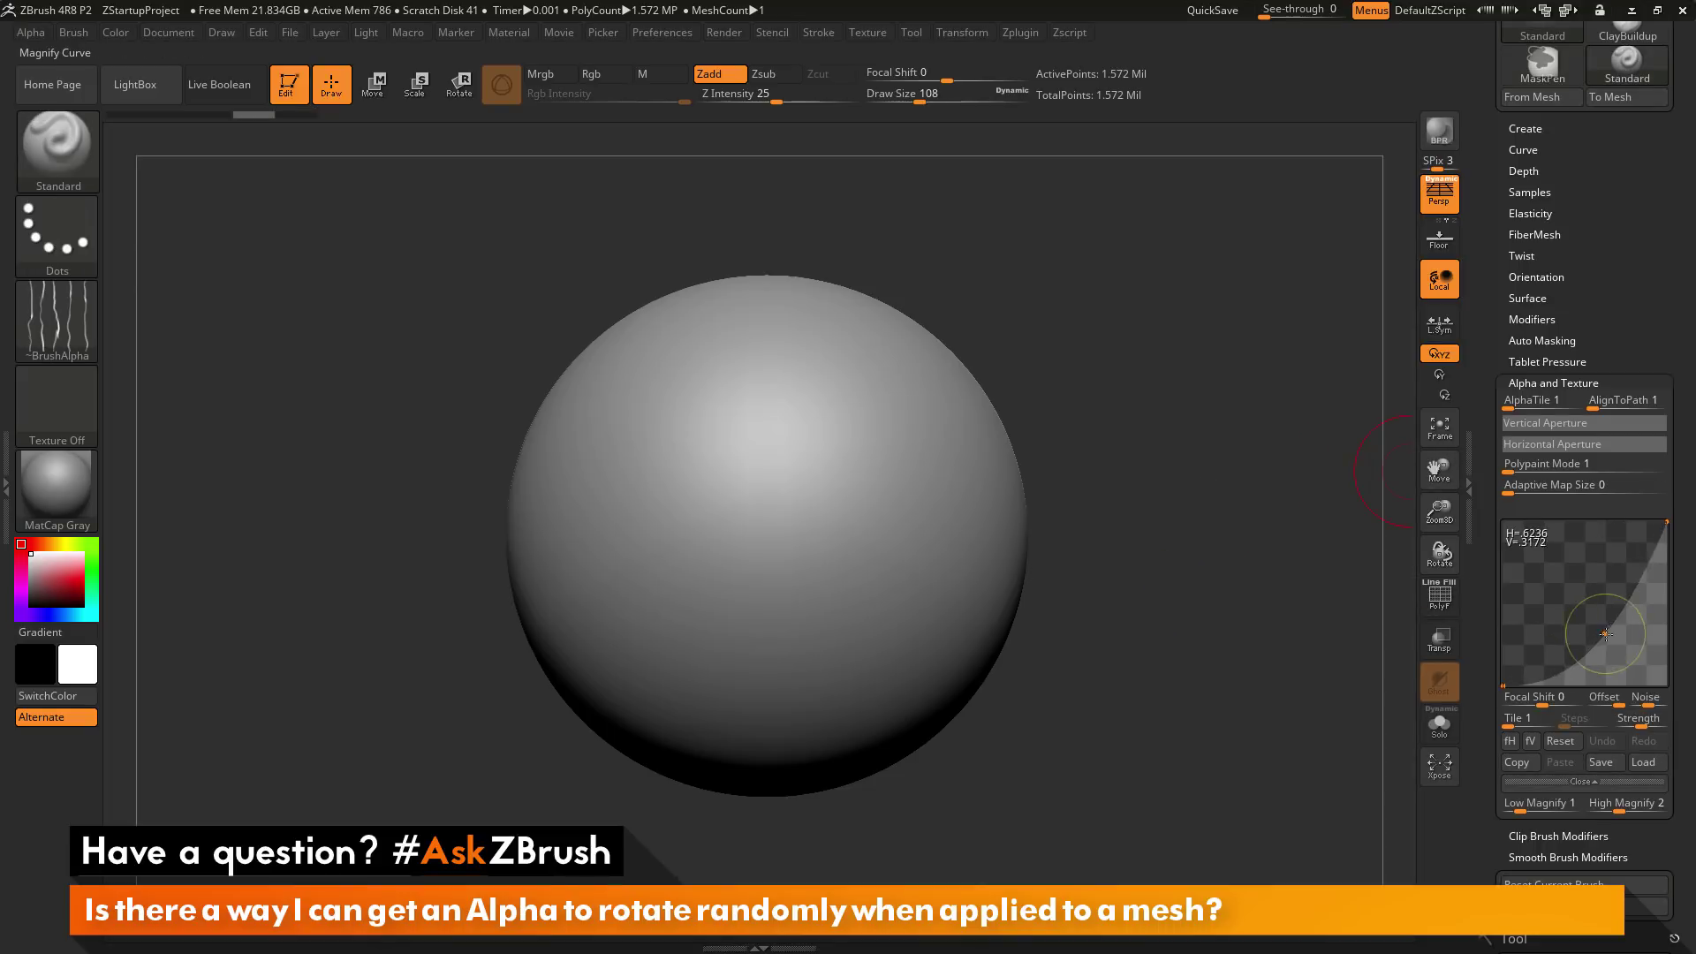
mouse_move(795, 395)
mouse_down()
mouse_move(739, 409)
mouse_move(713, 506)
mouse_move(740, 560)
mouse_move(801, 460)
mouse_move(829, 465)
mouse_move(848, 633)
mouse_move(898, 535)
mouse_move(897, 388)
mouse_up()
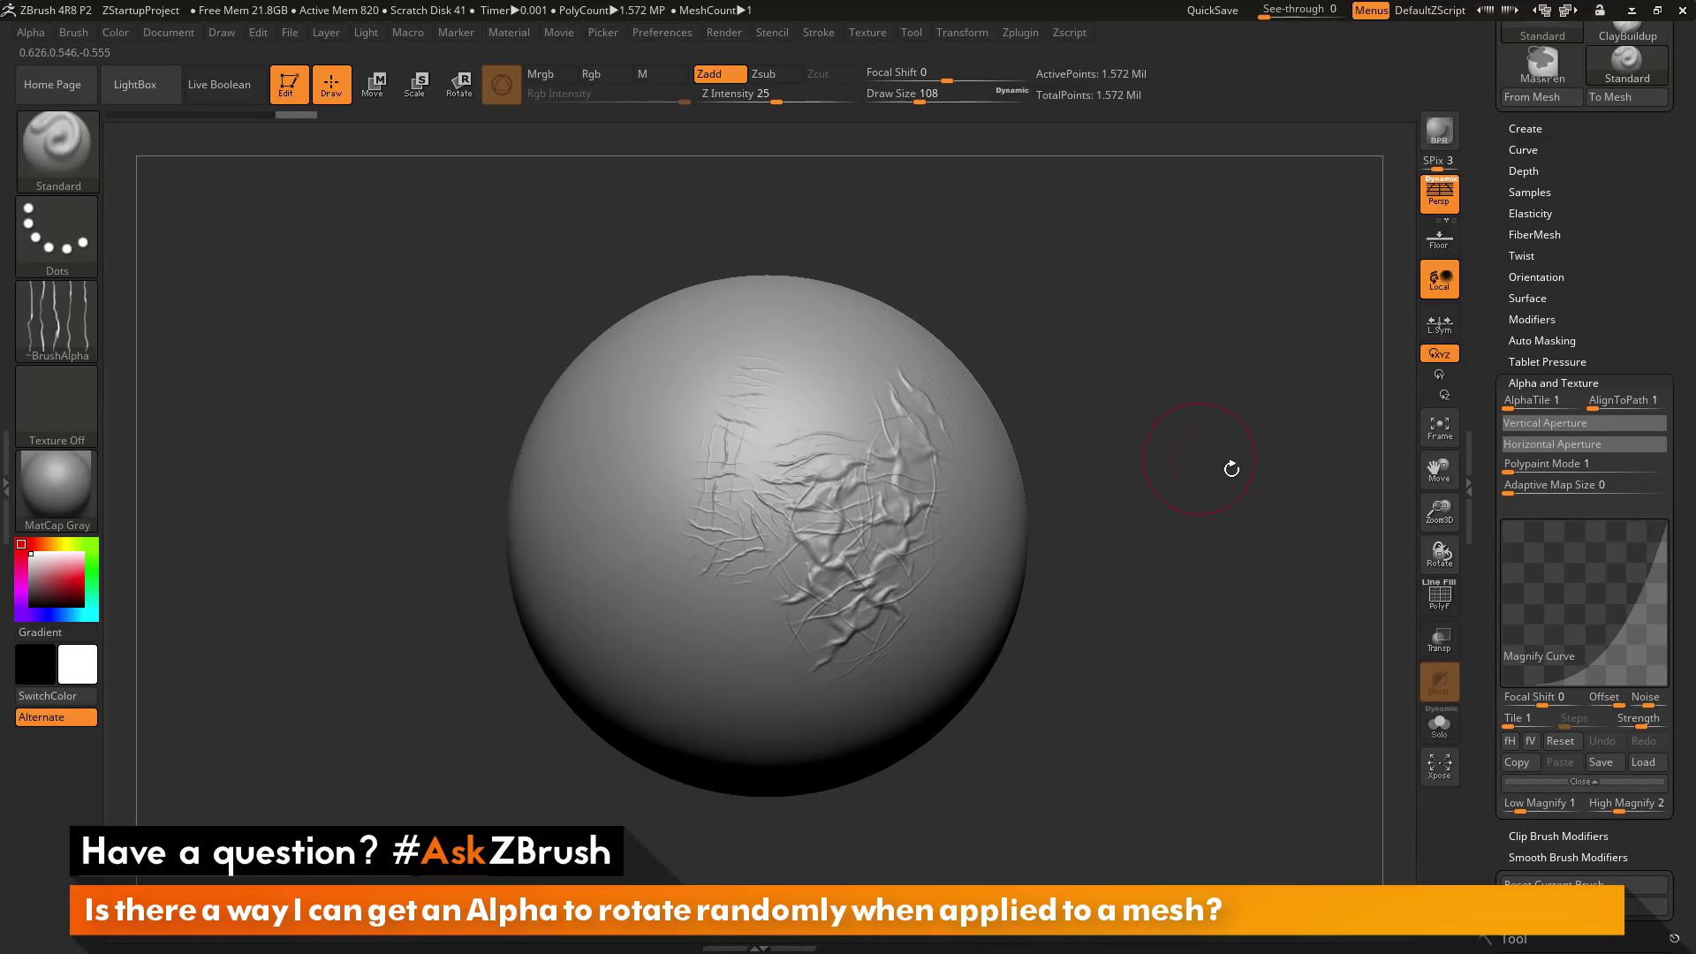